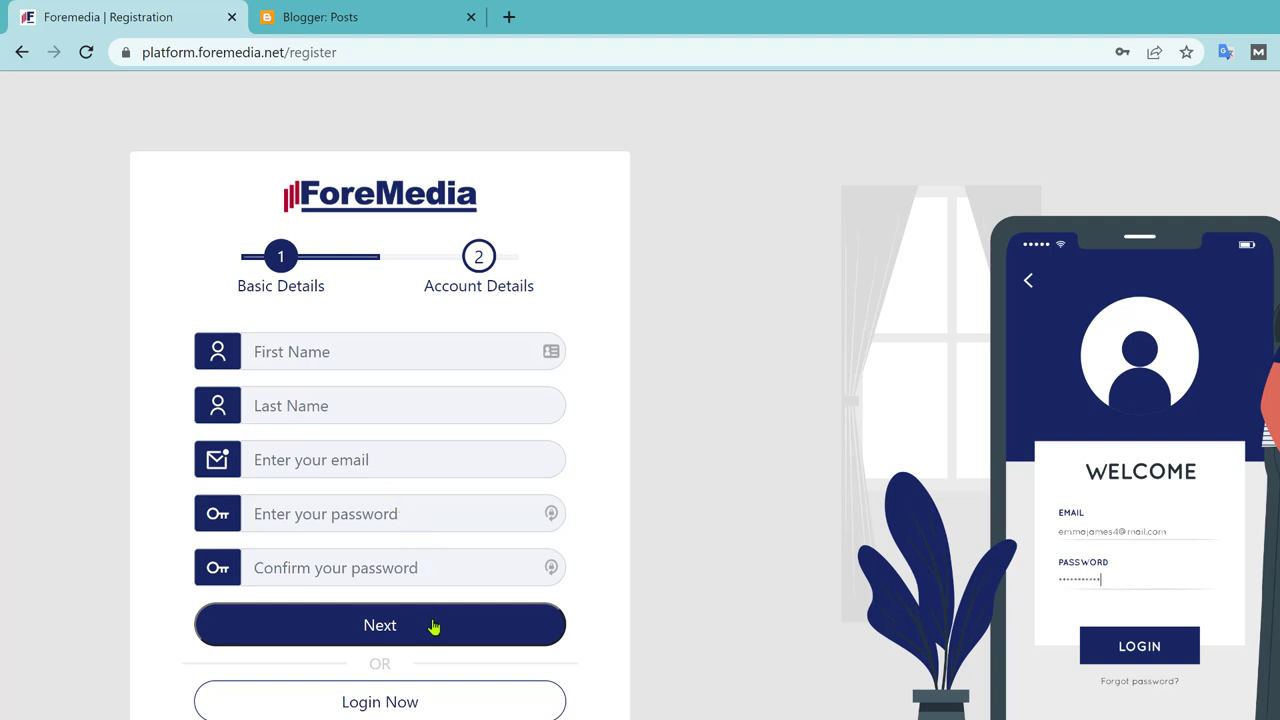
# Go to the ForeMedia login and copy the ads.txt code snippet from the Getting Started dashboard
pyautogui.click(366, 708)
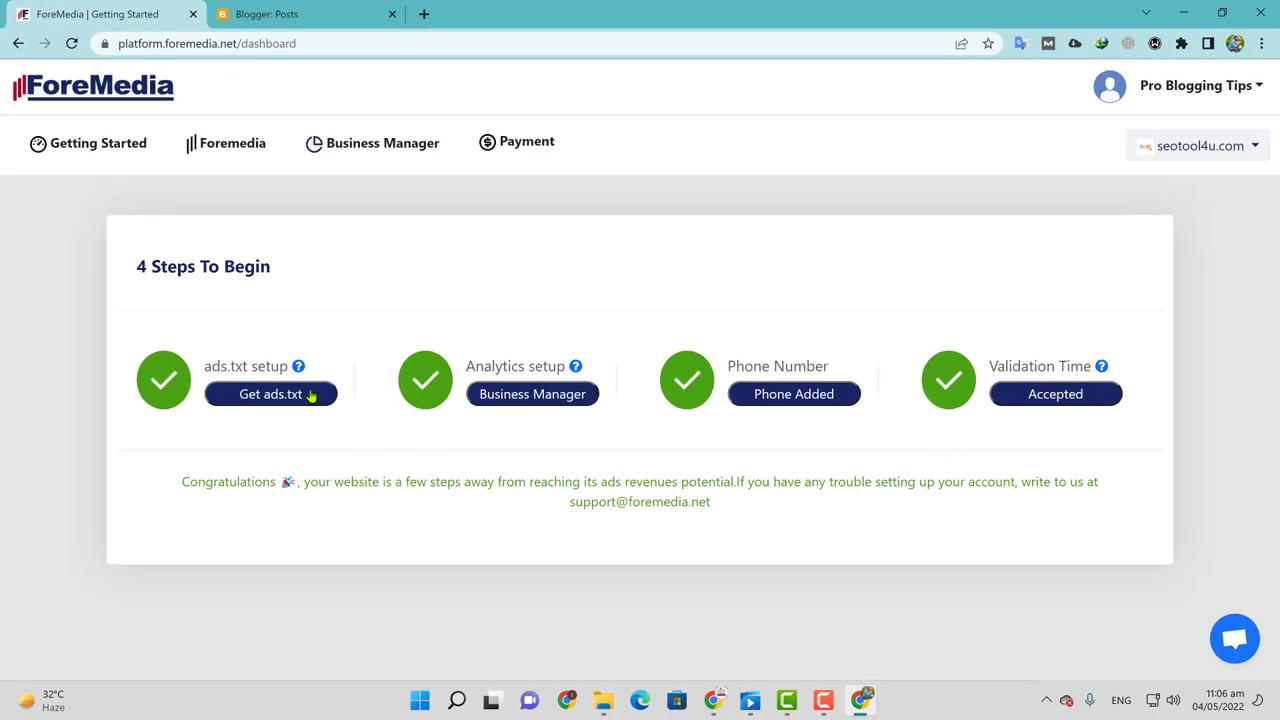
pyautogui.click(268, 398)
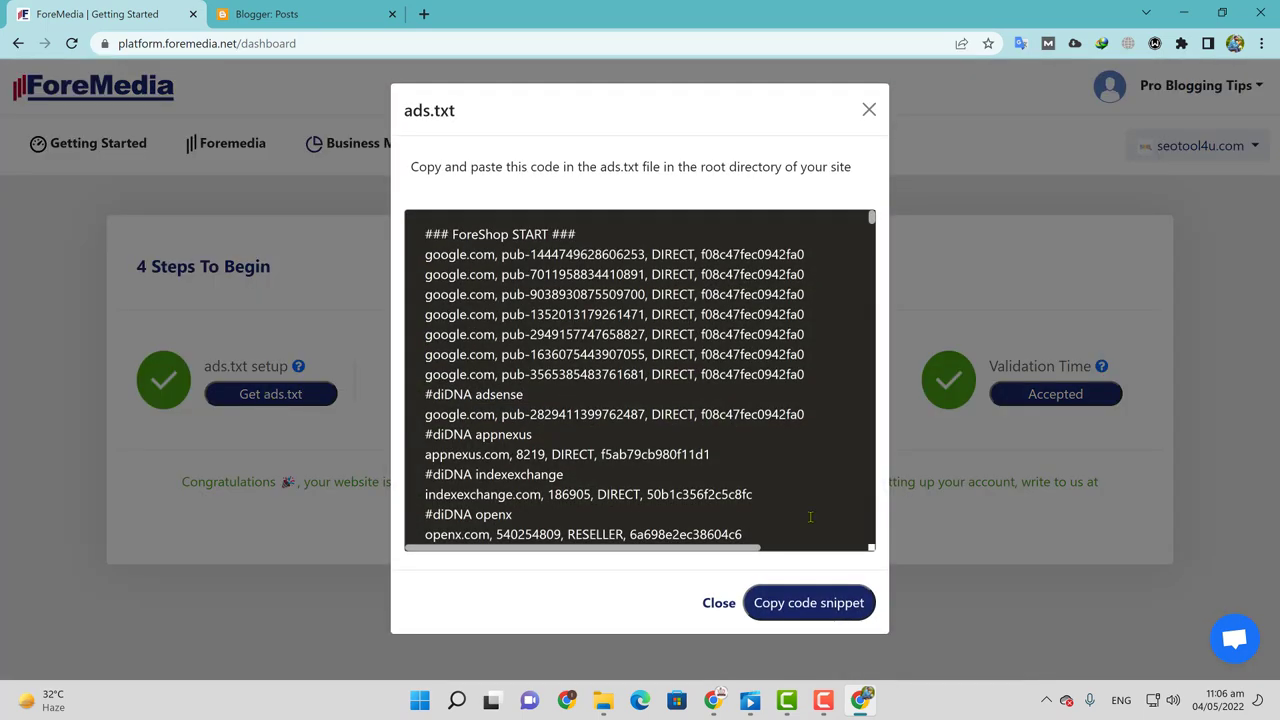
pyautogui.click(798, 603)
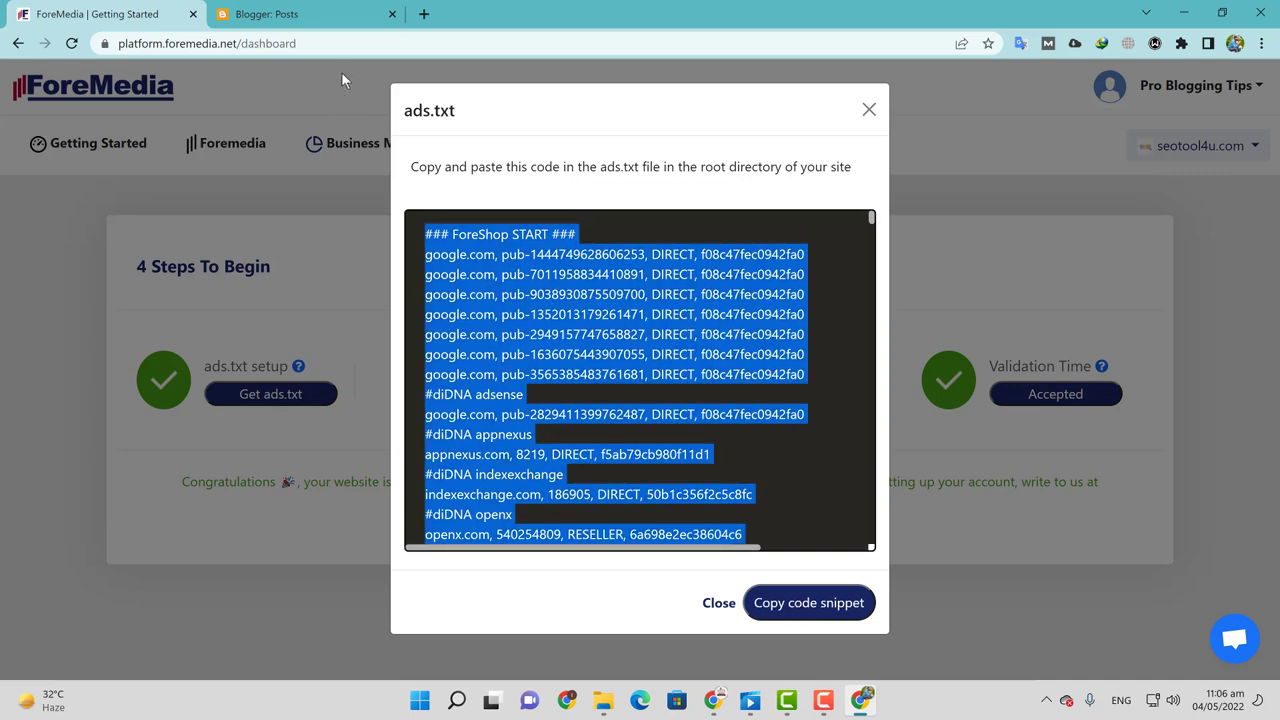
# Switch to Blogger and enable custom ads.txt in the Monetization settings of the Free Bloggers Templates blog
pyautogui.click(340, 13)
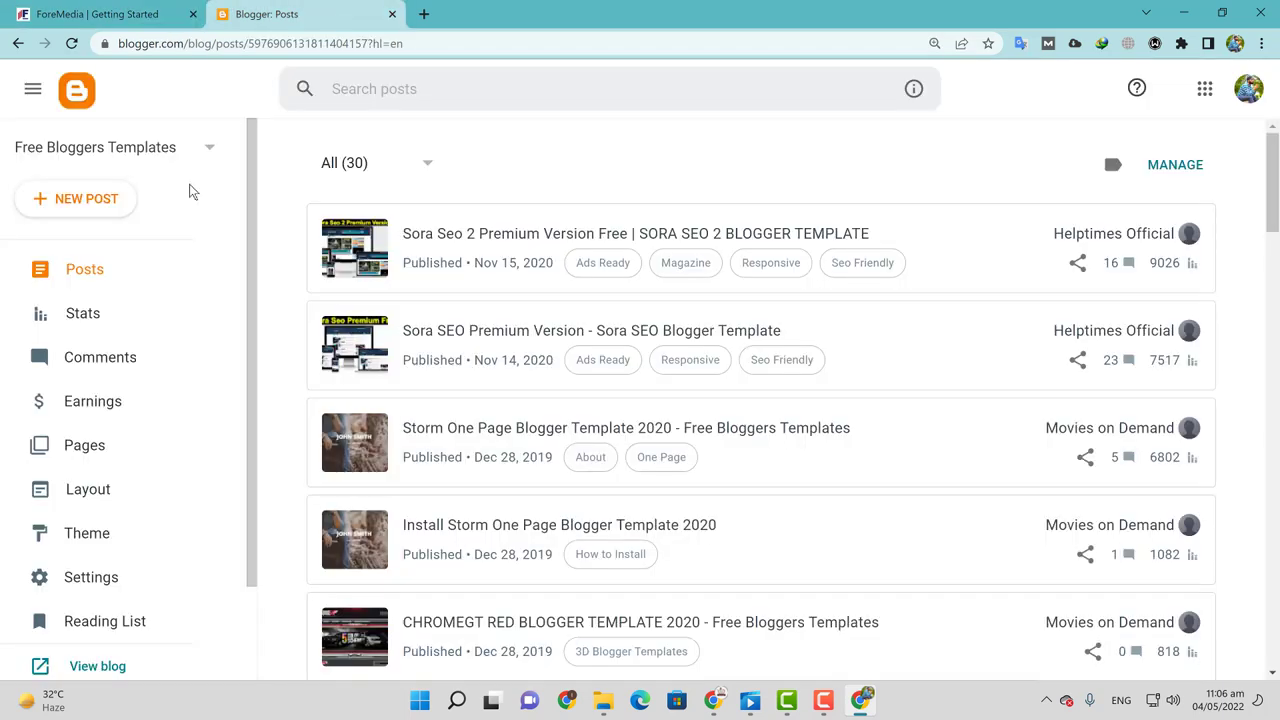
pyautogui.click(155, 10)
pyautogui.click(270, 10)
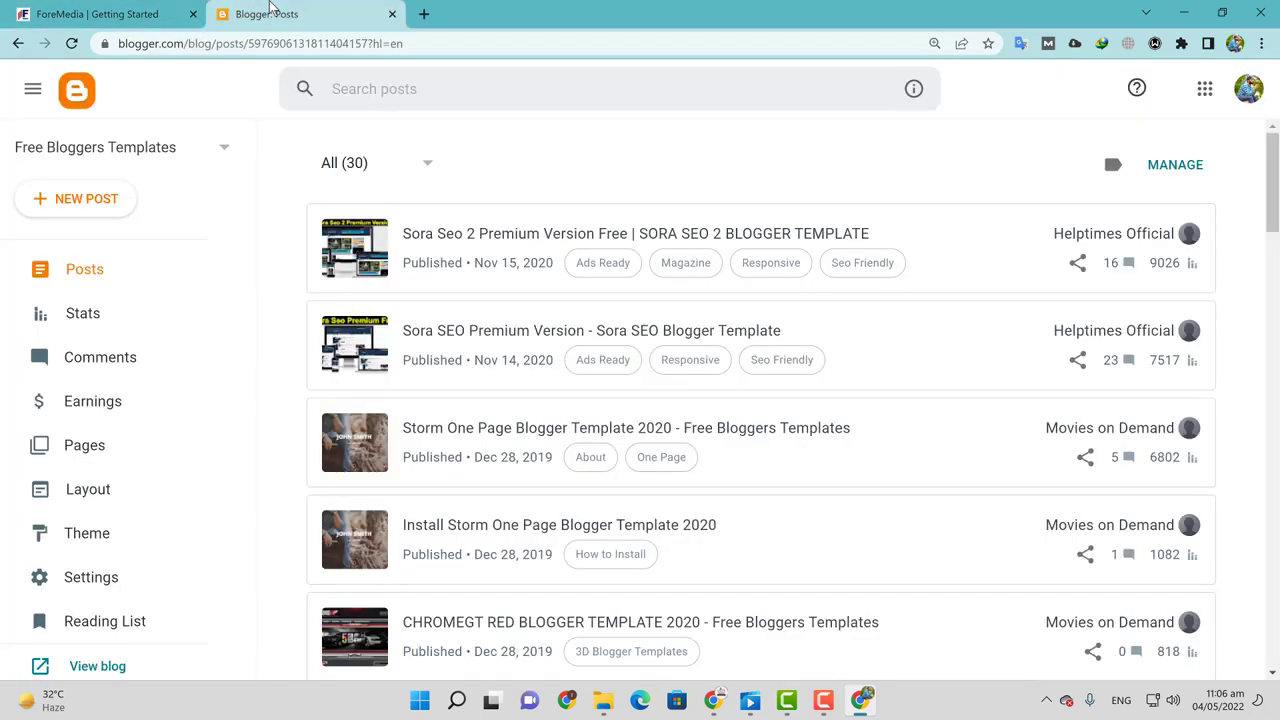
pyautogui.click(79, 597)
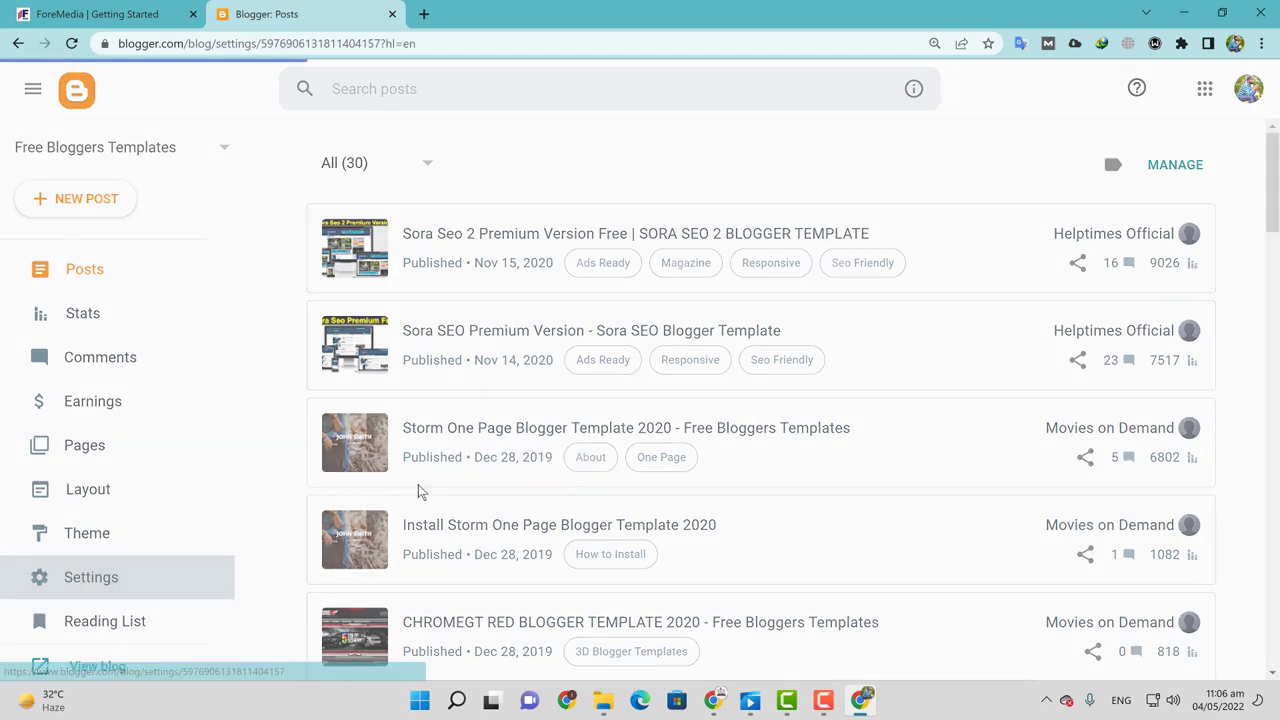
pyautogui.scroll(-10, 820, 455)
pyautogui.scroll(-15, 820, 458)
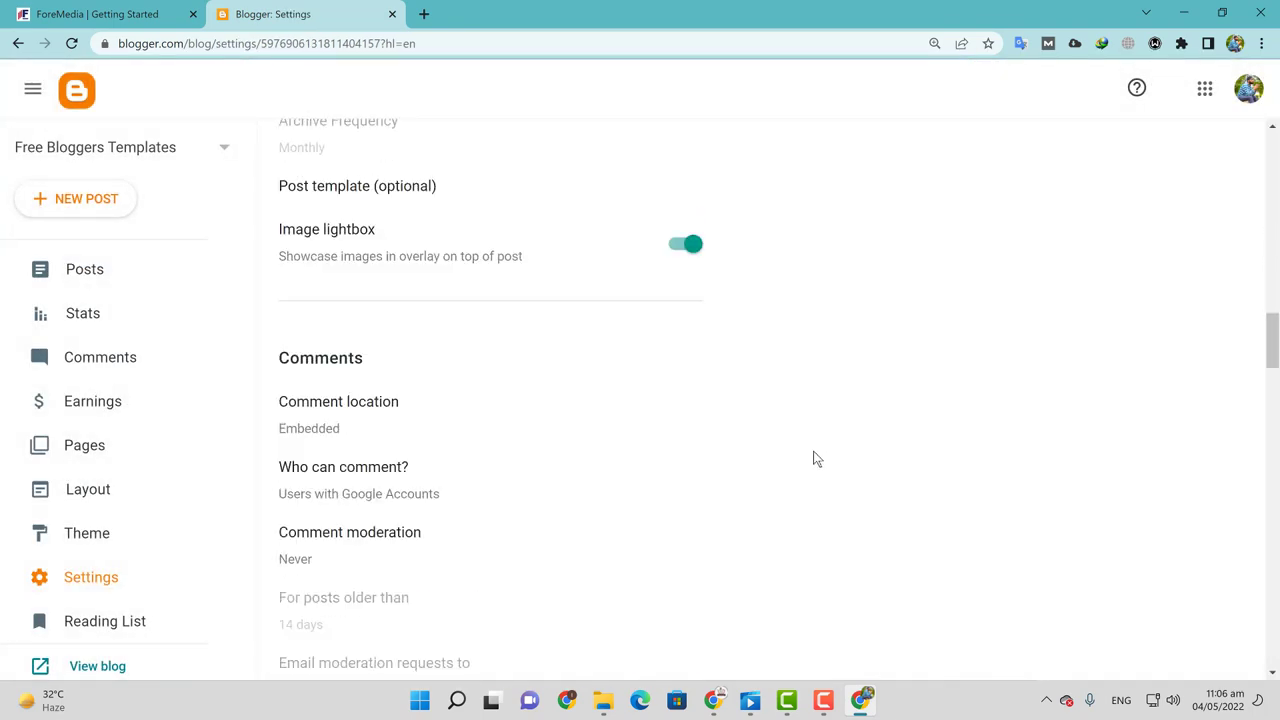
pyautogui.scroll(-20, 813, 458)
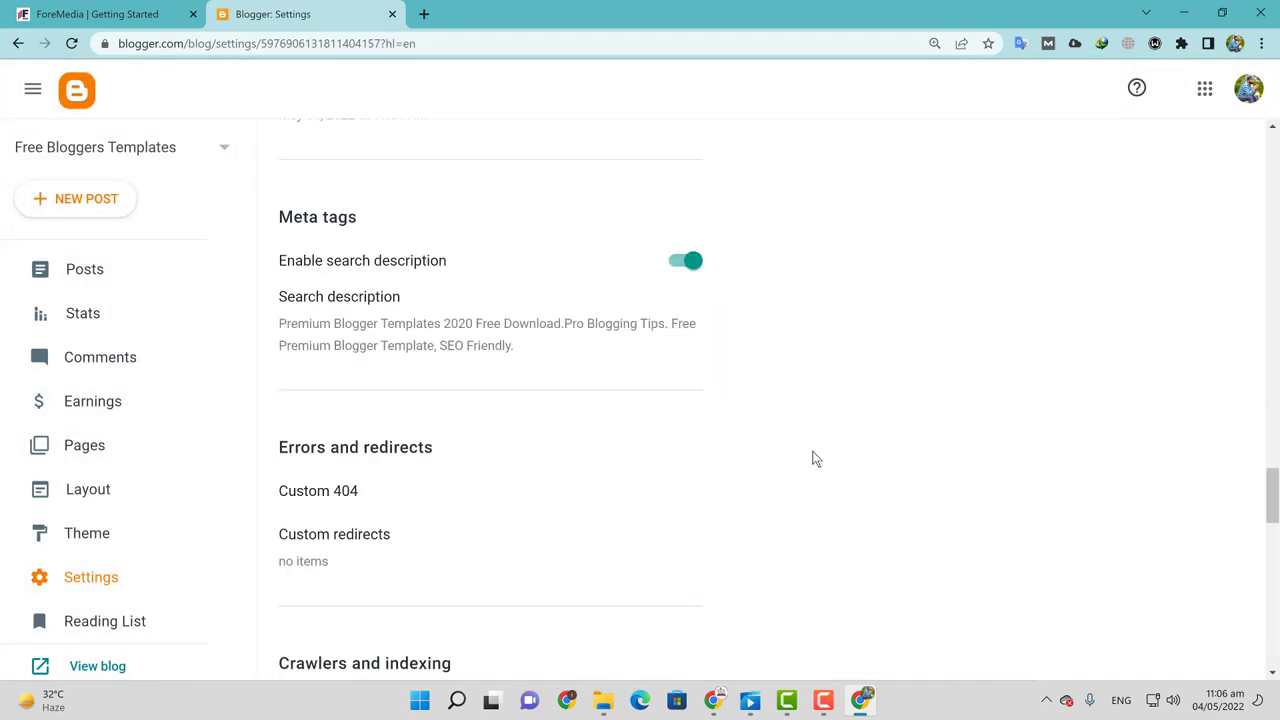
pyautogui.scroll(3, 812, 458)
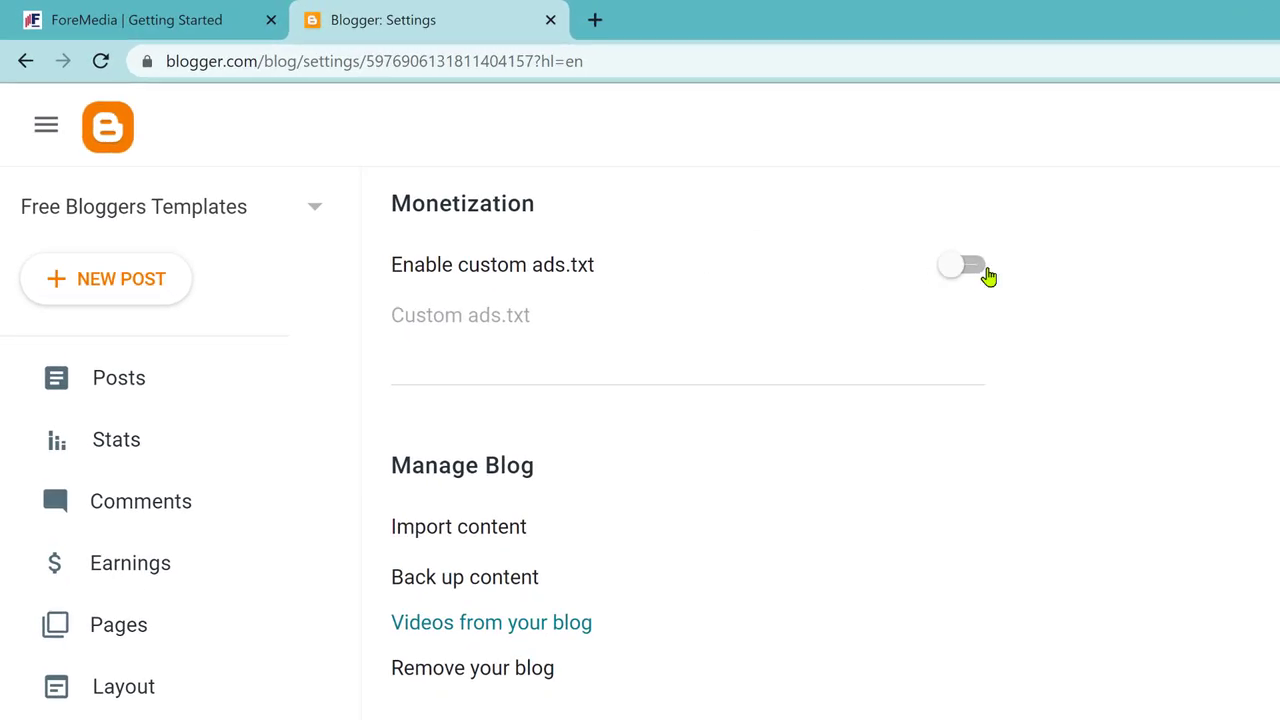
pyautogui.click(975, 278)
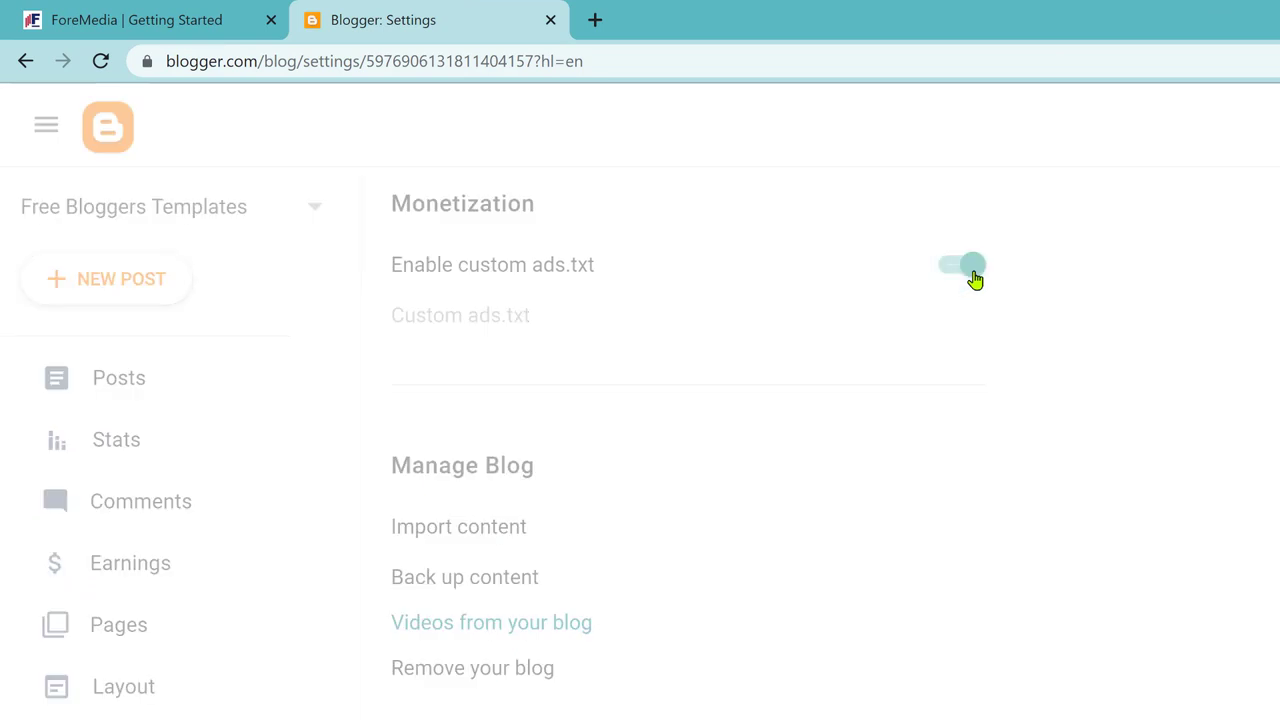
# Paste the copied ForeMedia code into the blog's Custom ads.txt setting and save it
pyautogui.click(467, 330)
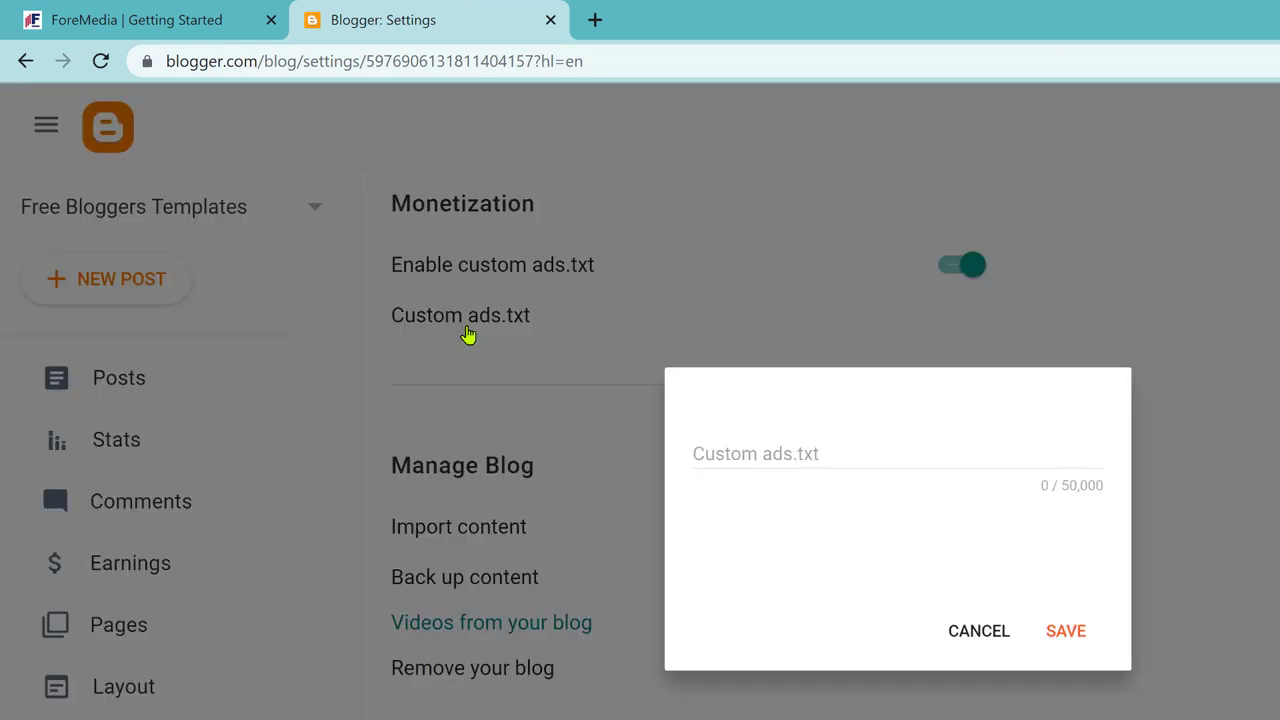
pyautogui.click(798, 487)
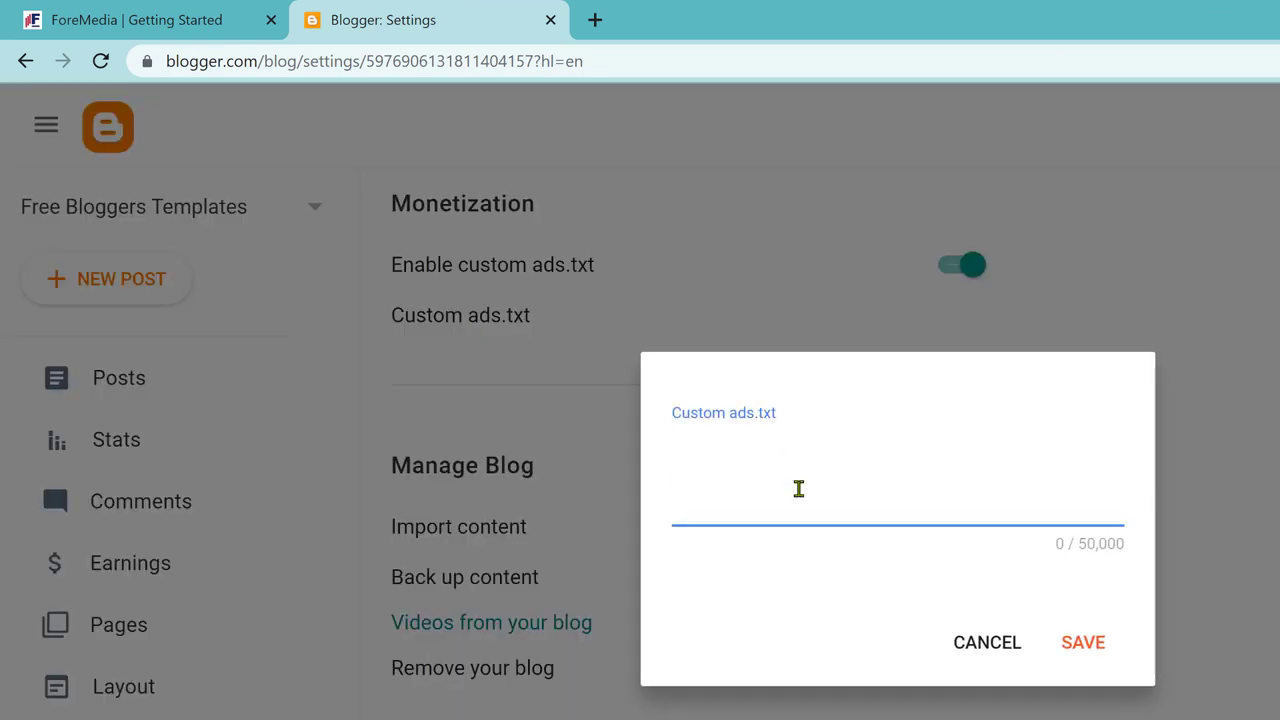
pyautogui.hotkey('ctrl', 'v')
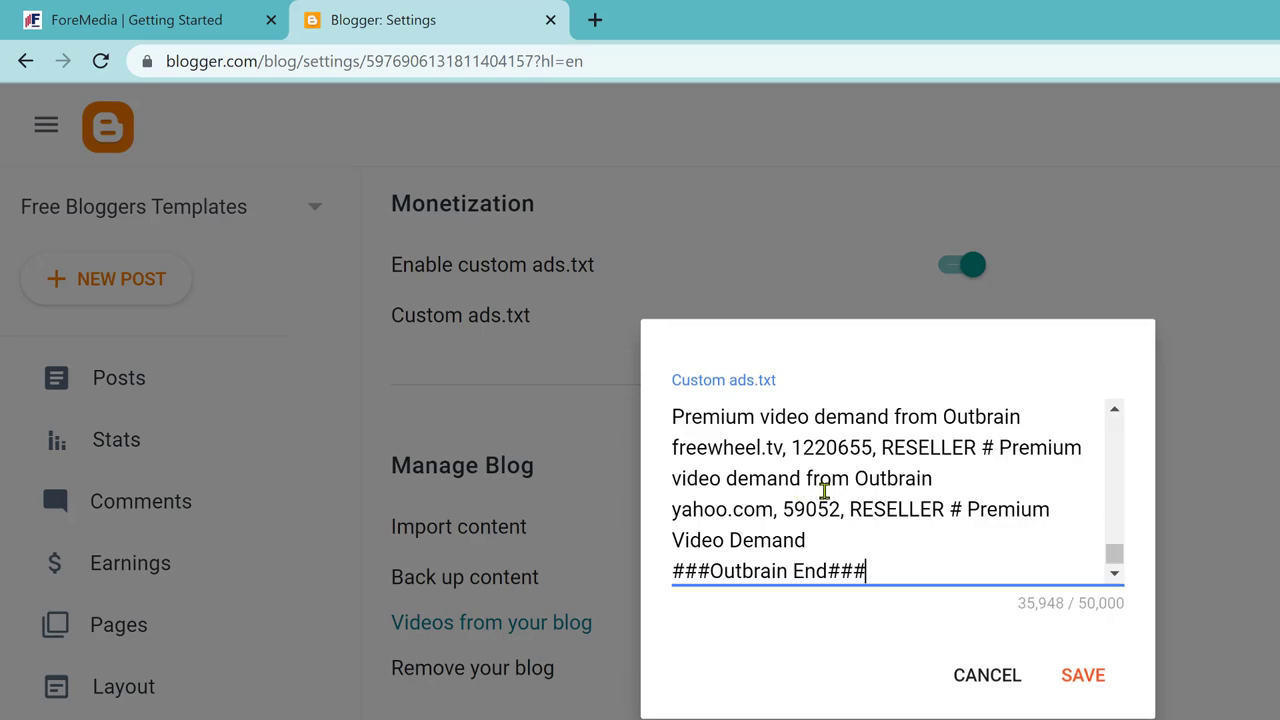
pyautogui.click(1085, 672)
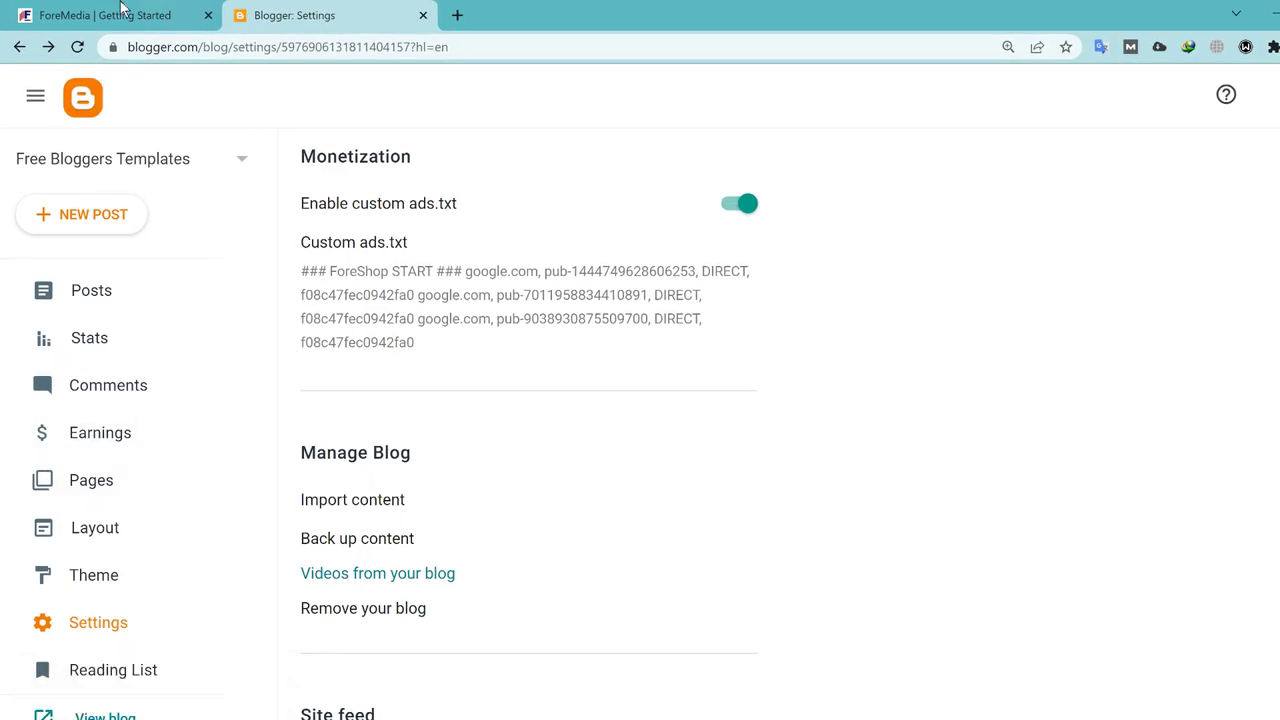
# Switch back to ForeMedia, close the ads.txt dialog and copy the Analytics Setup code meant for the <head>
pyautogui.click(118, 15)
pyautogui.click(780, 651)
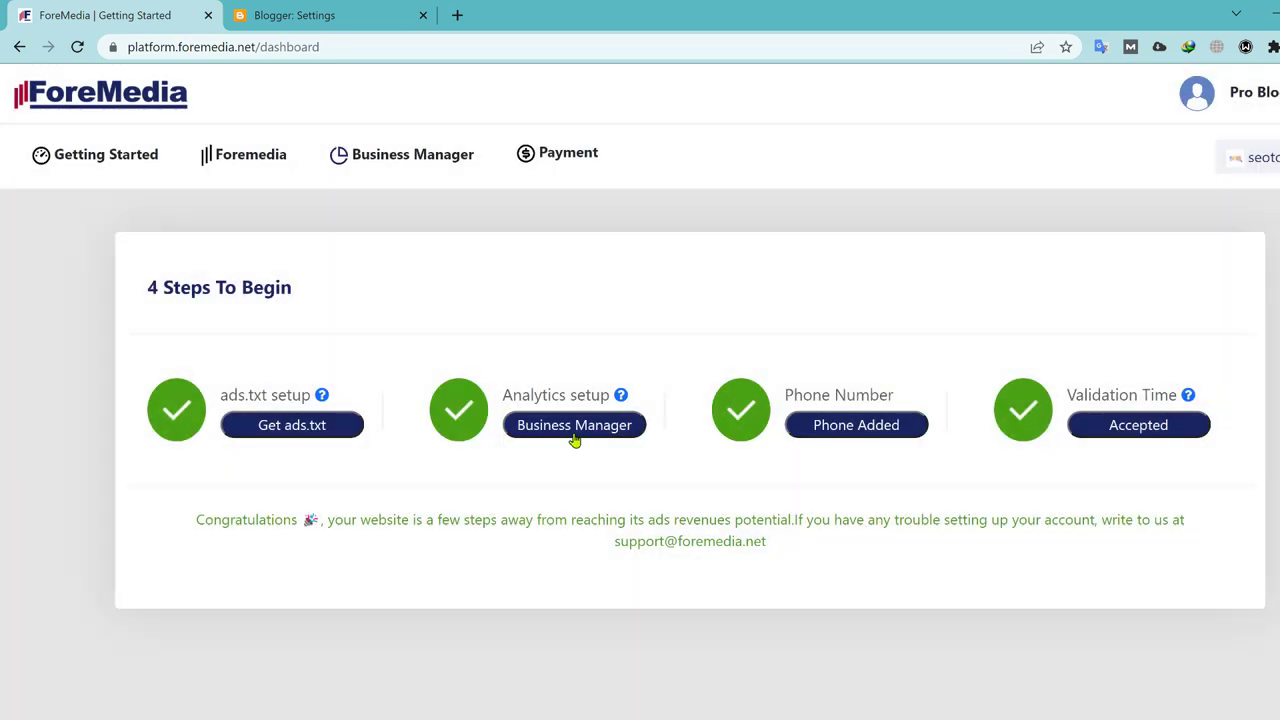
pyautogui.click(575, 428)
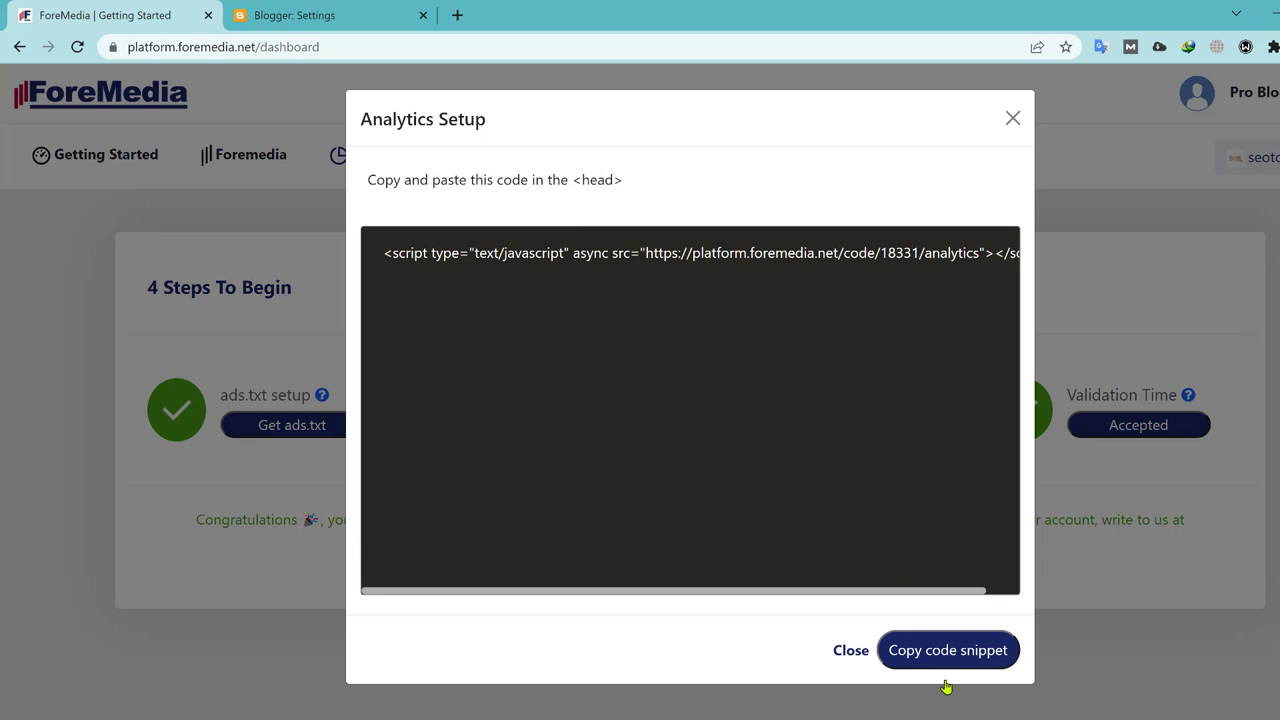
pyautogui.click(986, 652)
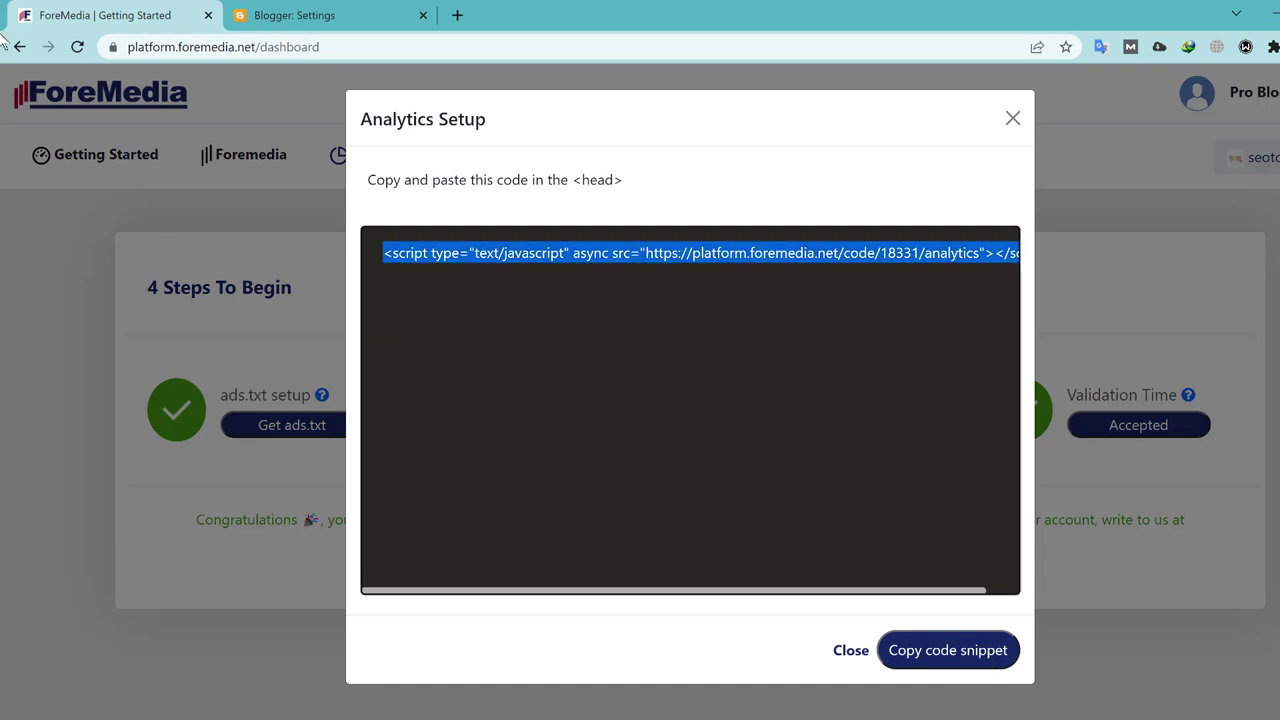
pyautogui.moveTo(628, 183); pyautogui.dragTo(565, 181)
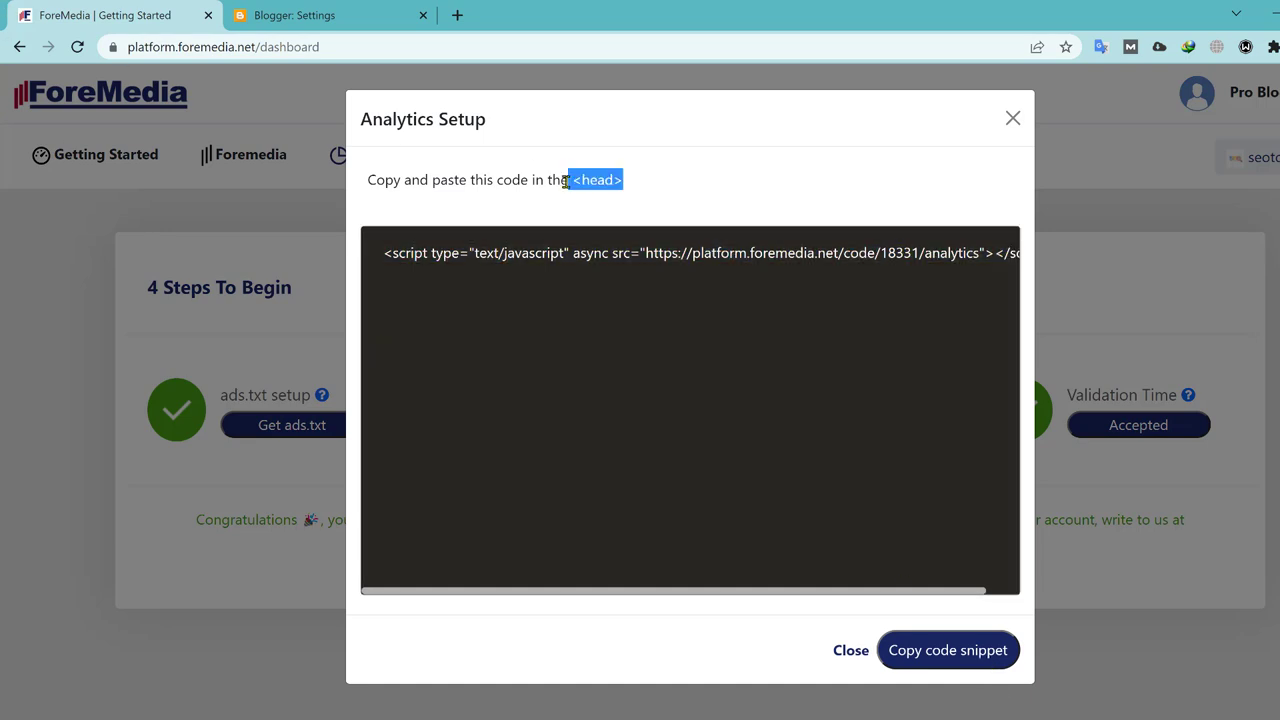
# Switch to Blogger and open the HTML of the blog's current theme for editing
pyautogui.click(322, 13)
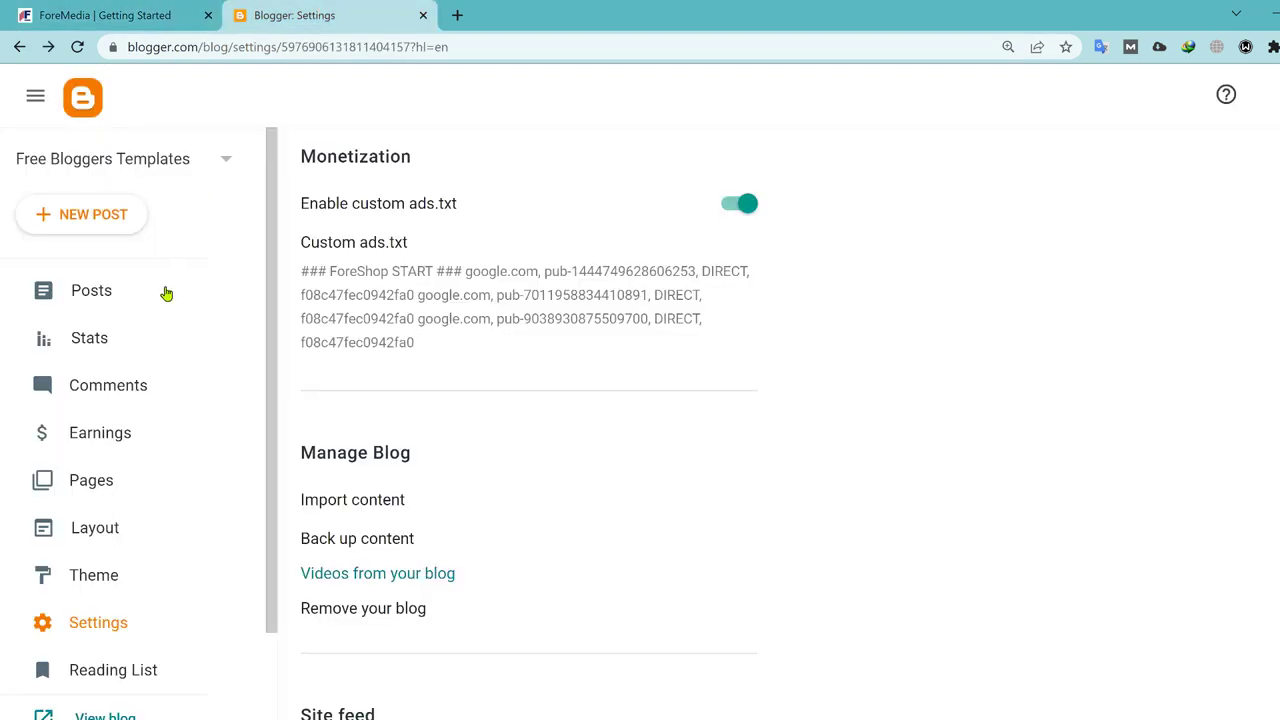
pyautogui.click(127, 587)
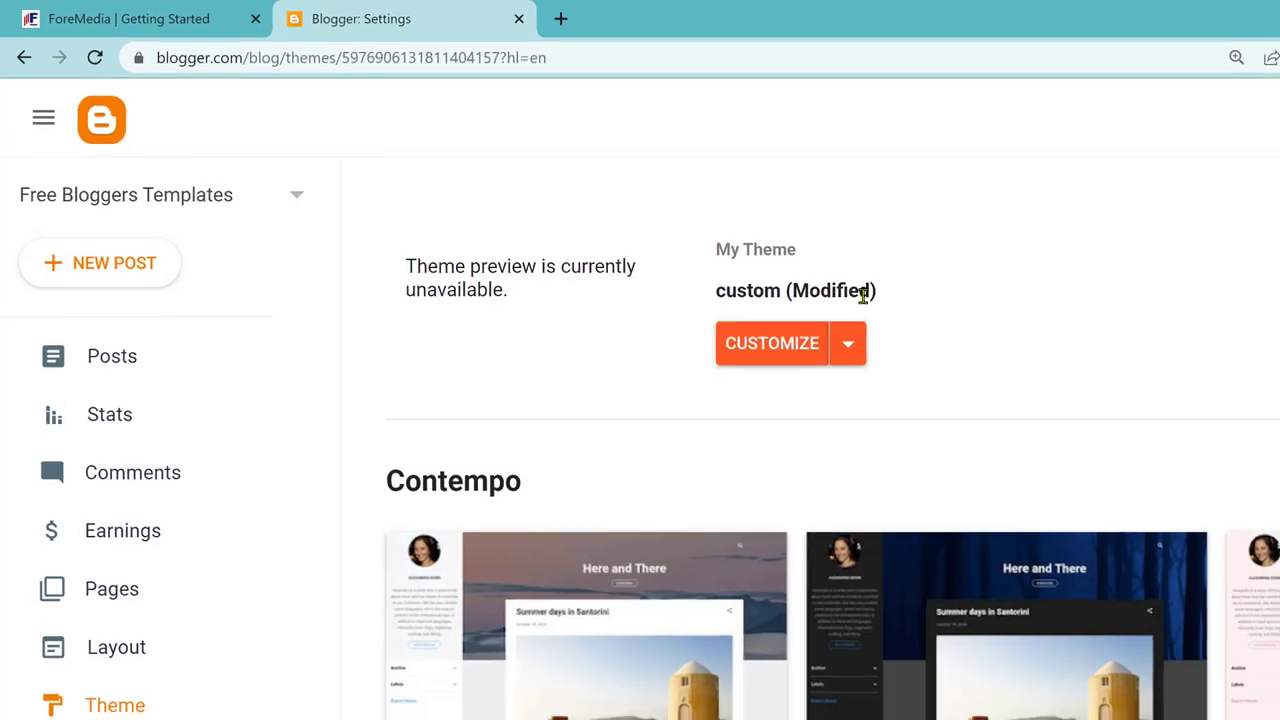
pyautogui.click(857, 349)
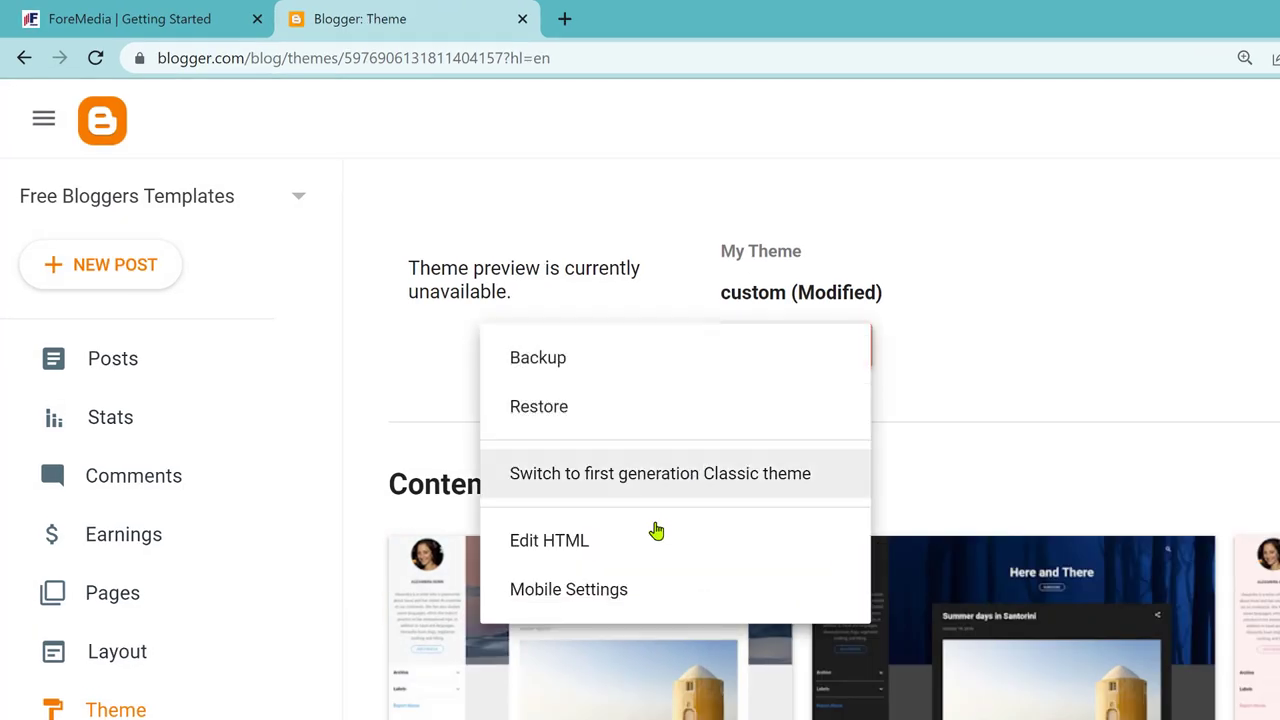
pyautogui.click(651, 537)
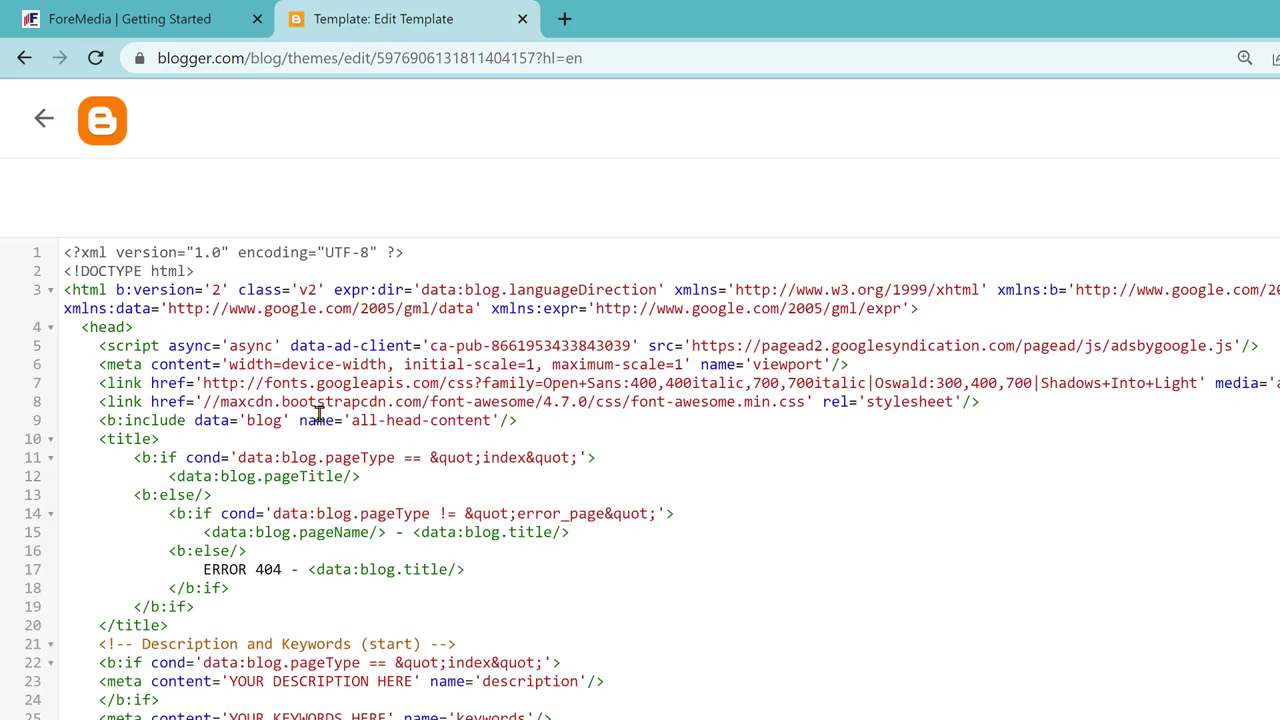
# Paste the analytics script on a new line below the opening <head> tag, save the theme, and close ForeMedia's Analytics Setup dialog
pyautogui.click(277, 327)
pyautogui.press('Return')
pyautogui.hotkey('ctrl', 'v')
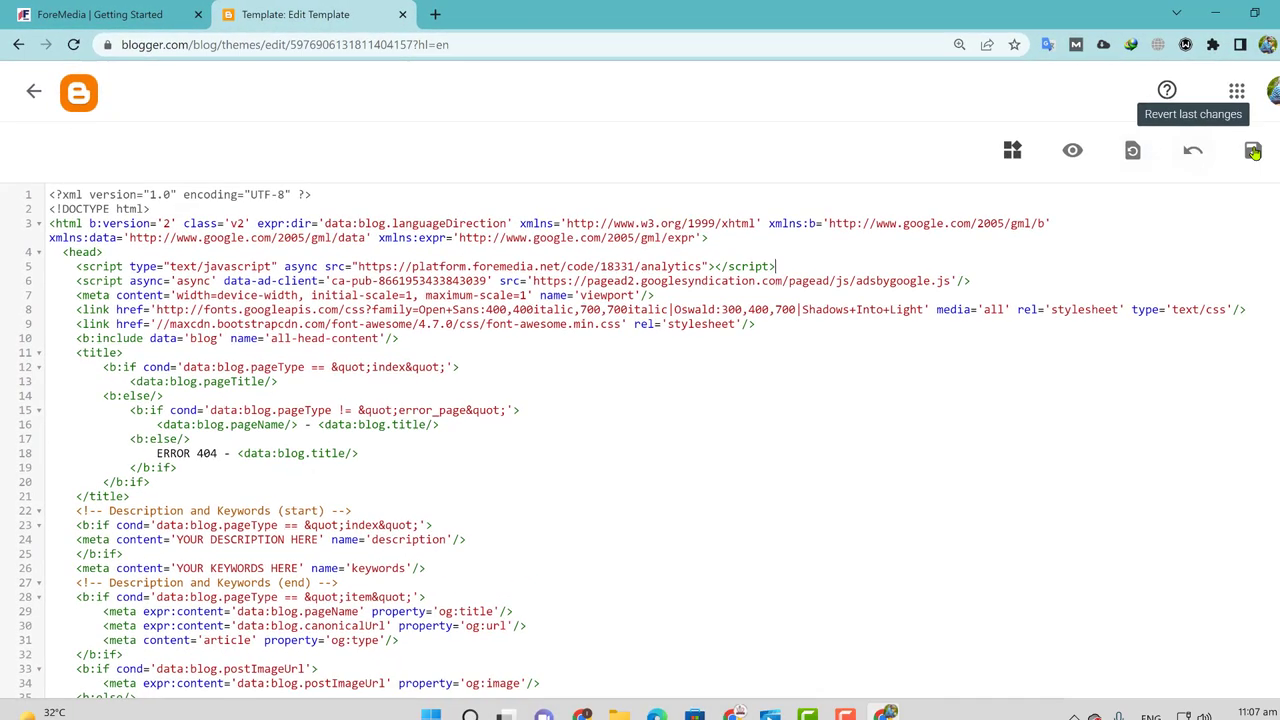
pyautogui.click(1264, 151)
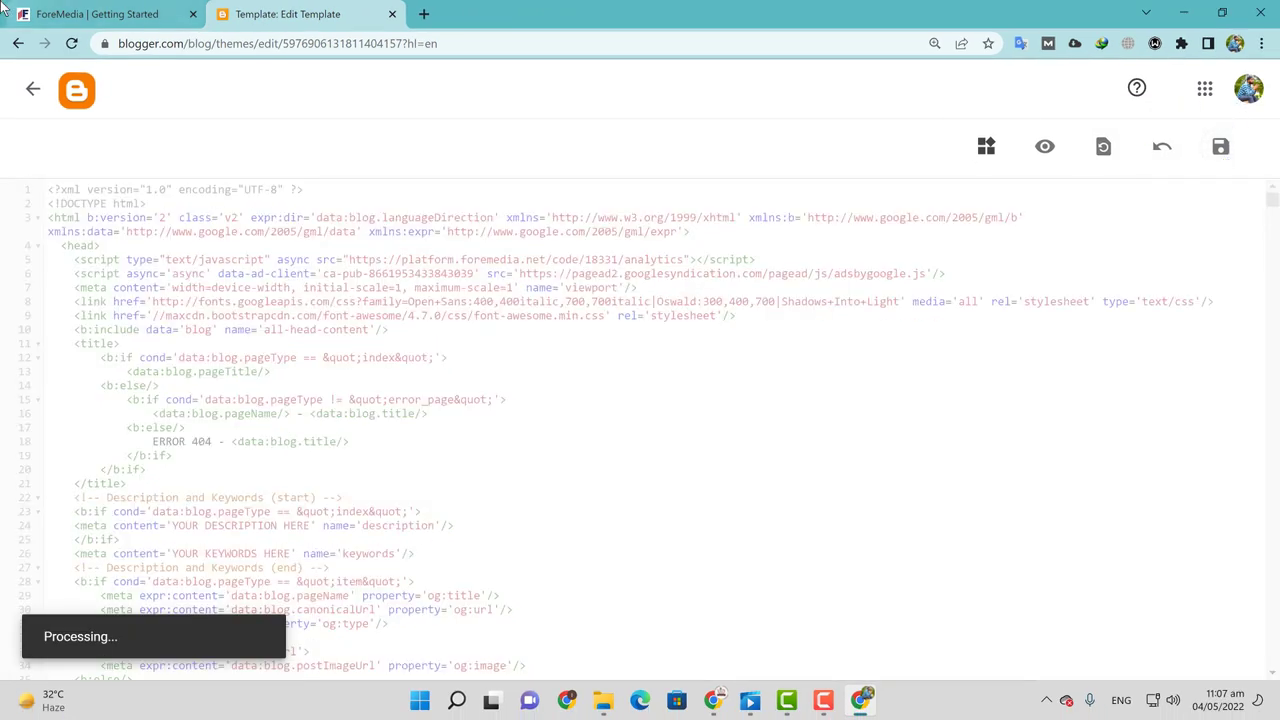
pyautogui.click(47, 10)
pyautogui.click(779, 604)
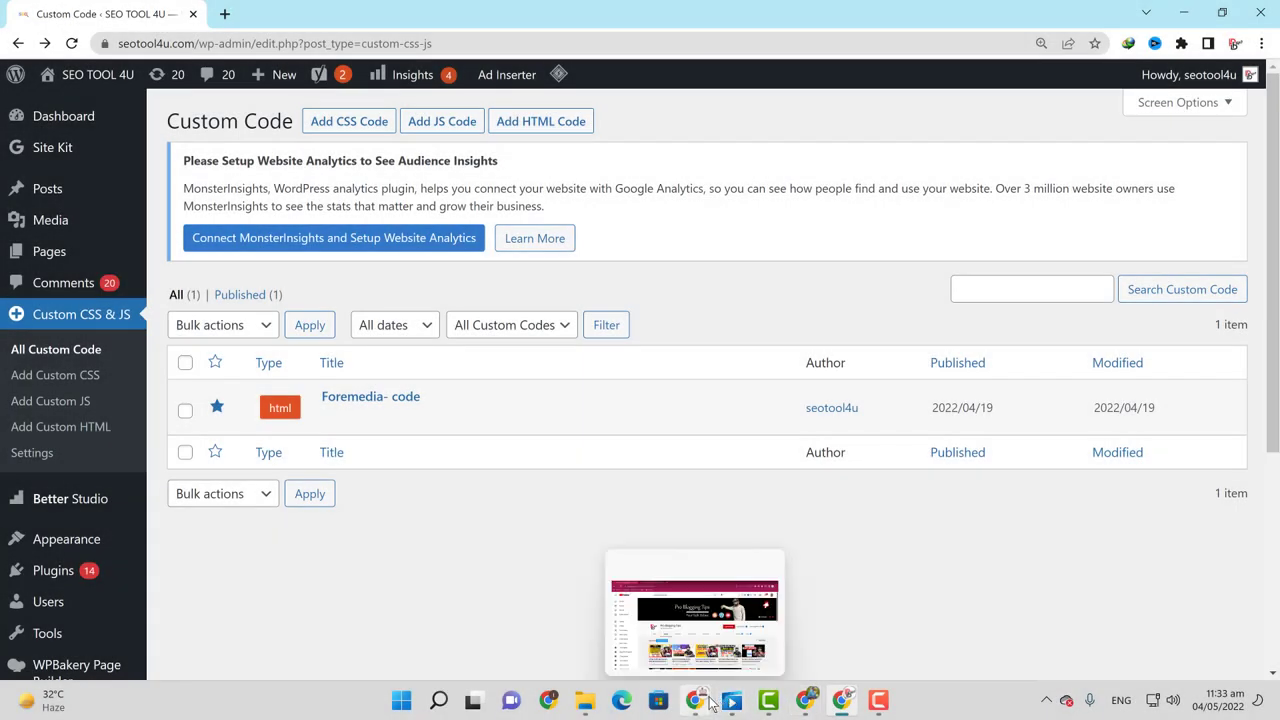
# Switch to YouTube, subscribe to the Pro Blogging Tips channel and turn on all notifications
pyautogui.click(624, 626)
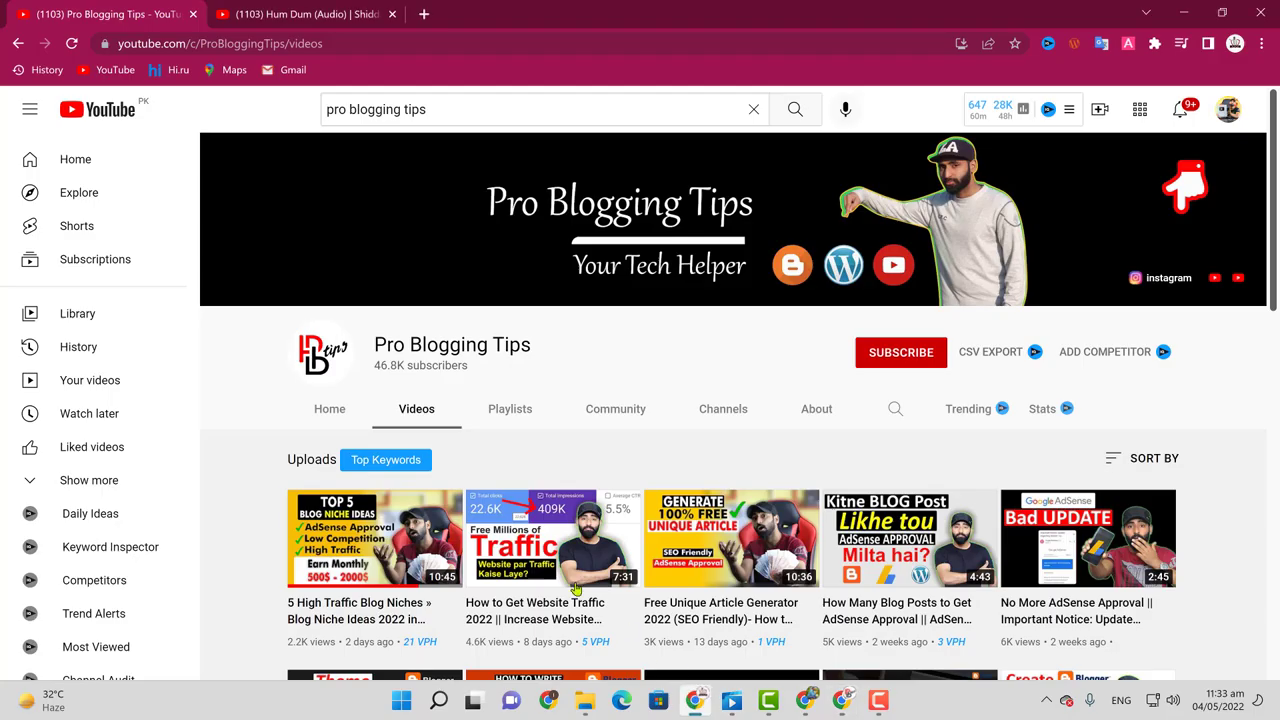
pyautogui.click(864, 362)
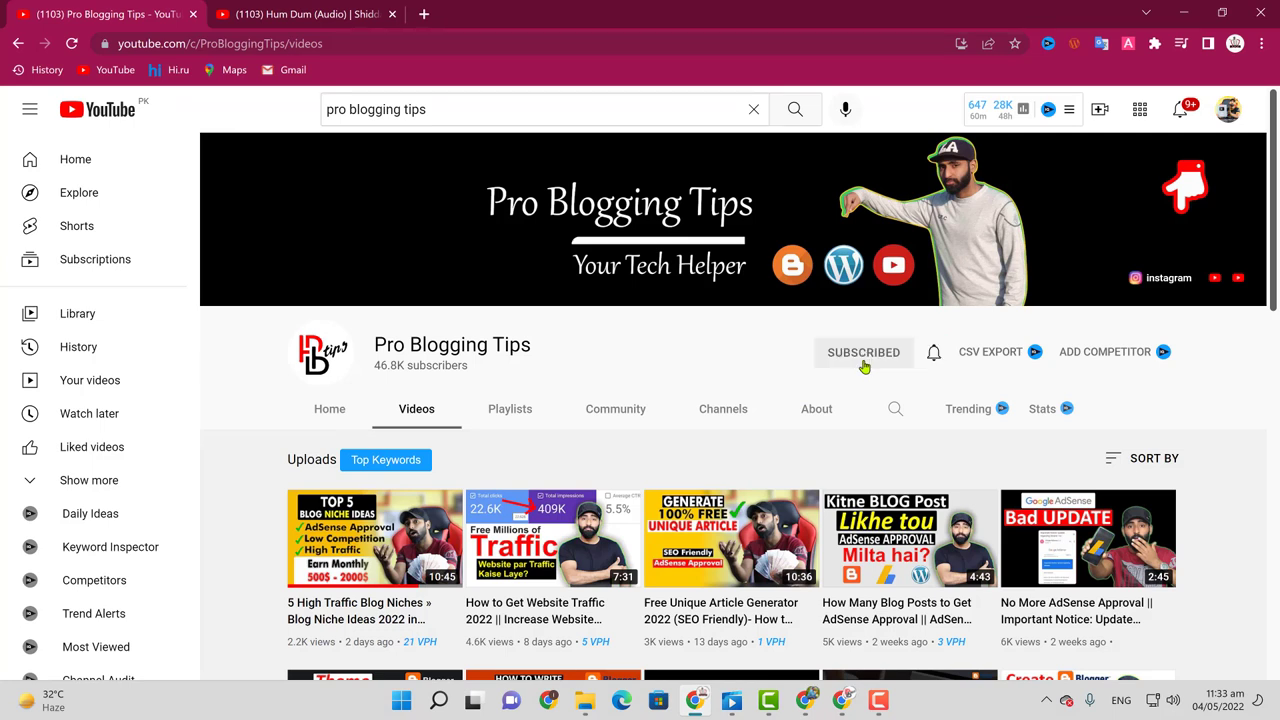
pyautogui.click(932, 356)
pyautogui.click(939, 388)
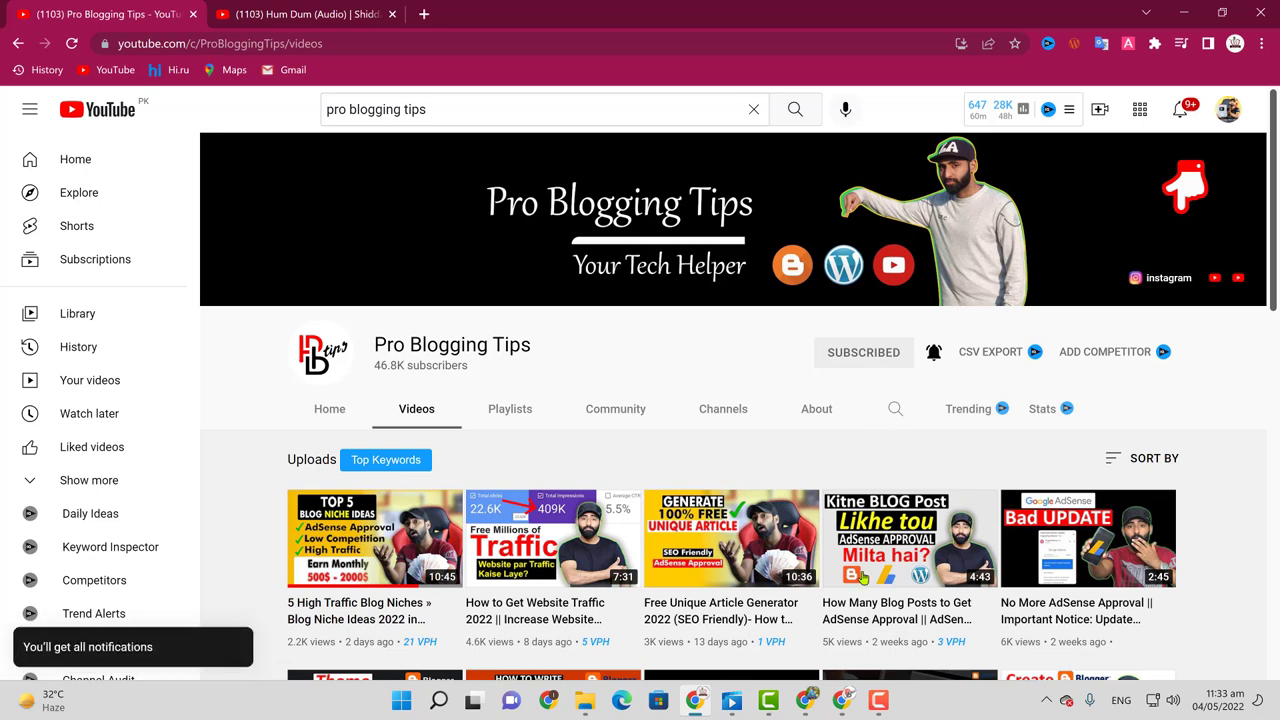
# Switch to WordPress and open the "Foremedia- code" HTML custom code entry to review its title and script
pyautogui.click(842, 700)
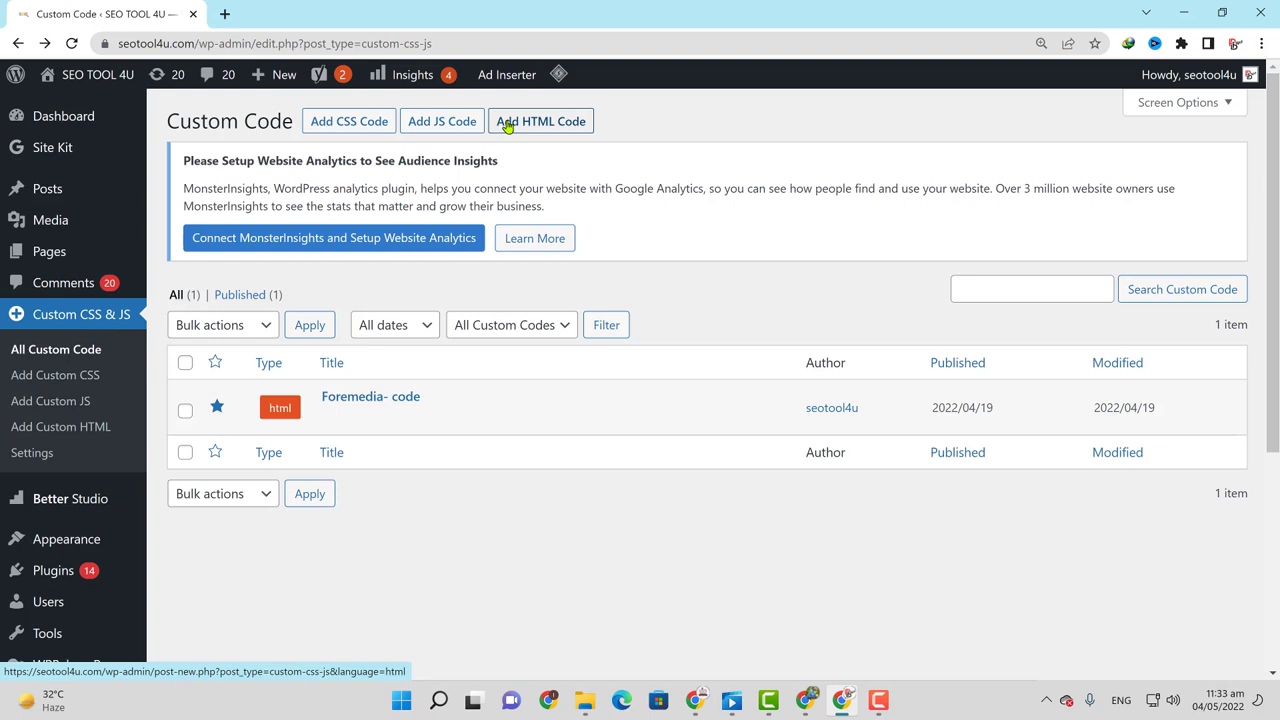
pyautogui.click(329, 420)
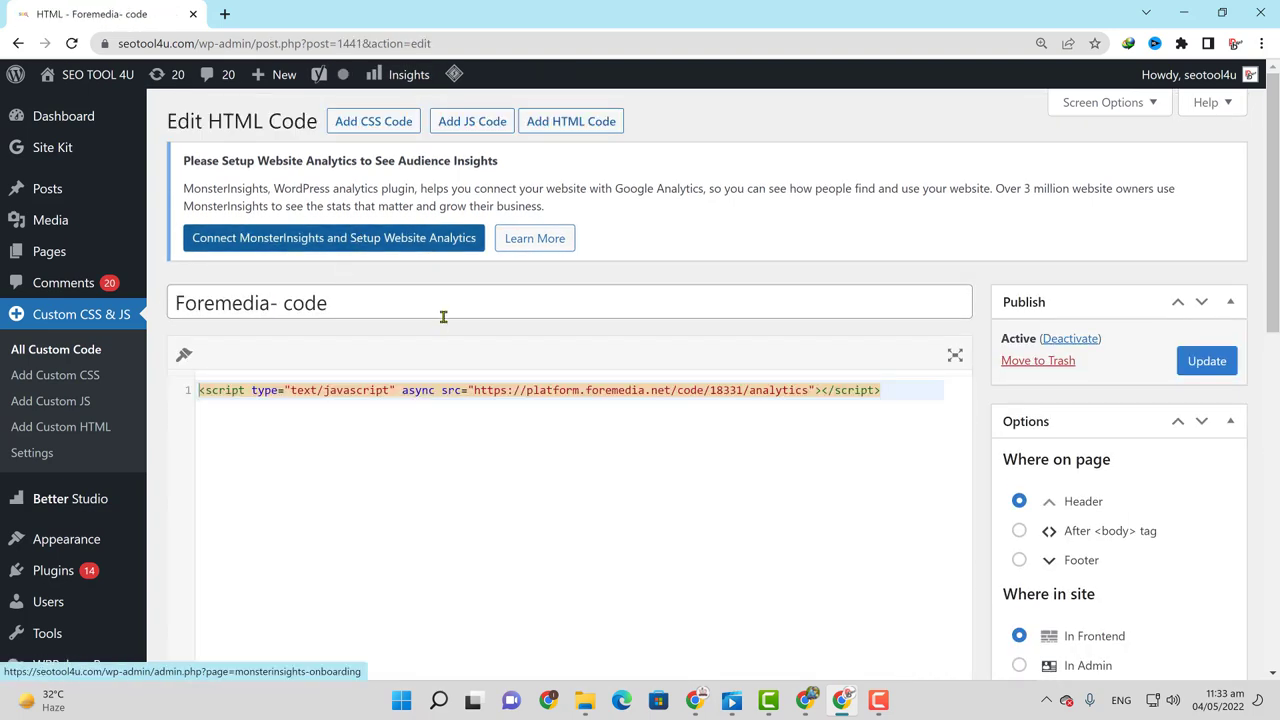
pyautogui.moveTo(329, 303); pyautogui.dragTo(166, 305)
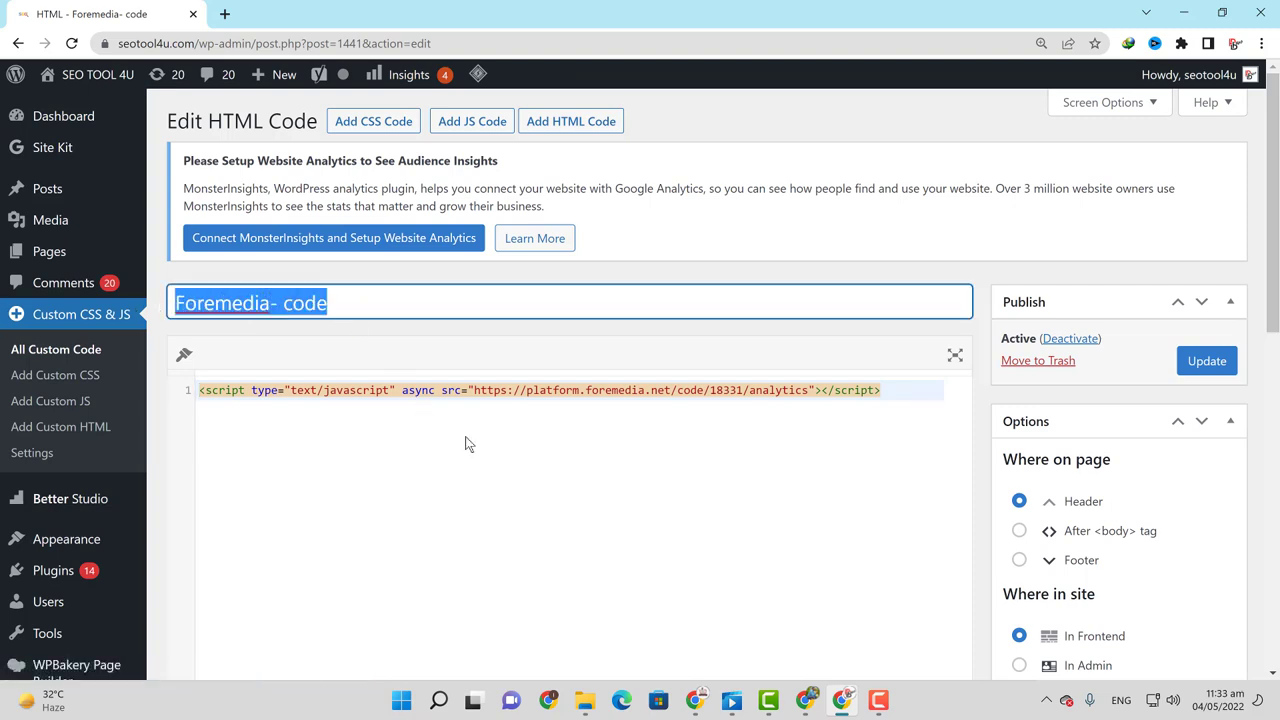
# Copy the Analytics Setup code snippet in ForeMedia again and return to the script in WordPress's "Foremedia- code" entry
pyautogui.click(806, 700)
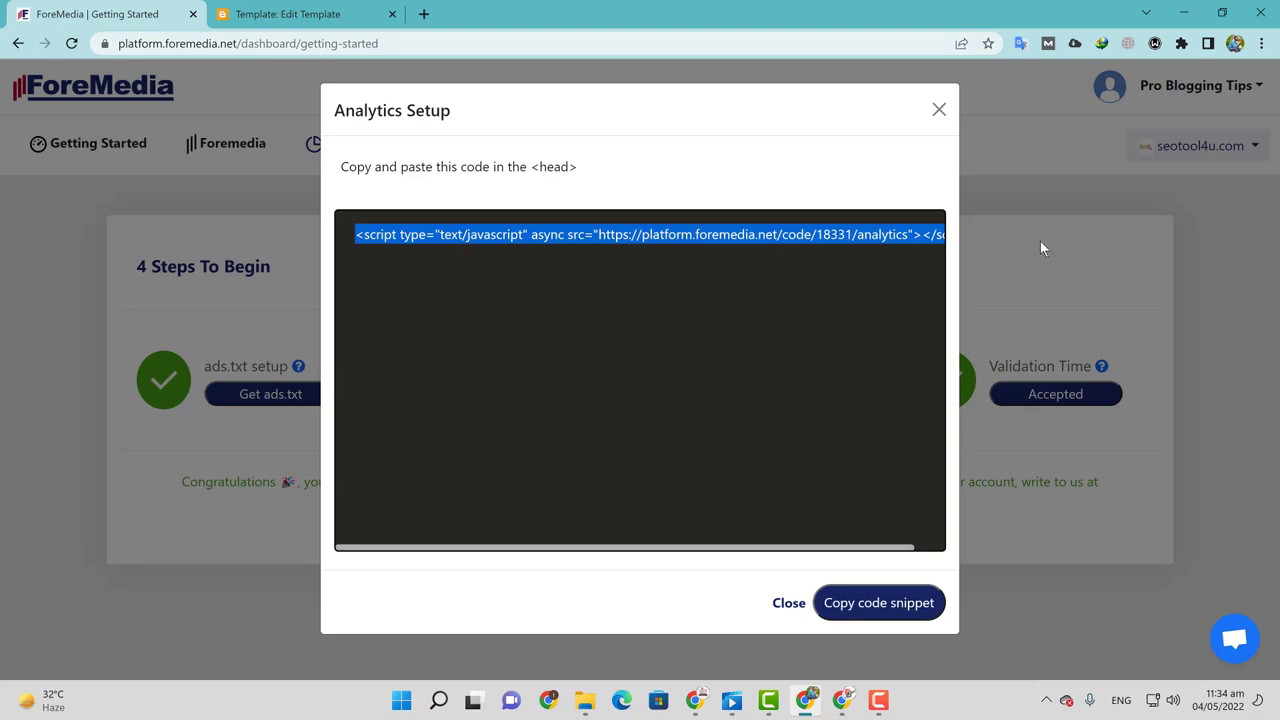
pyautogui.click(940, 110)
pyautogui.click(553, 394)
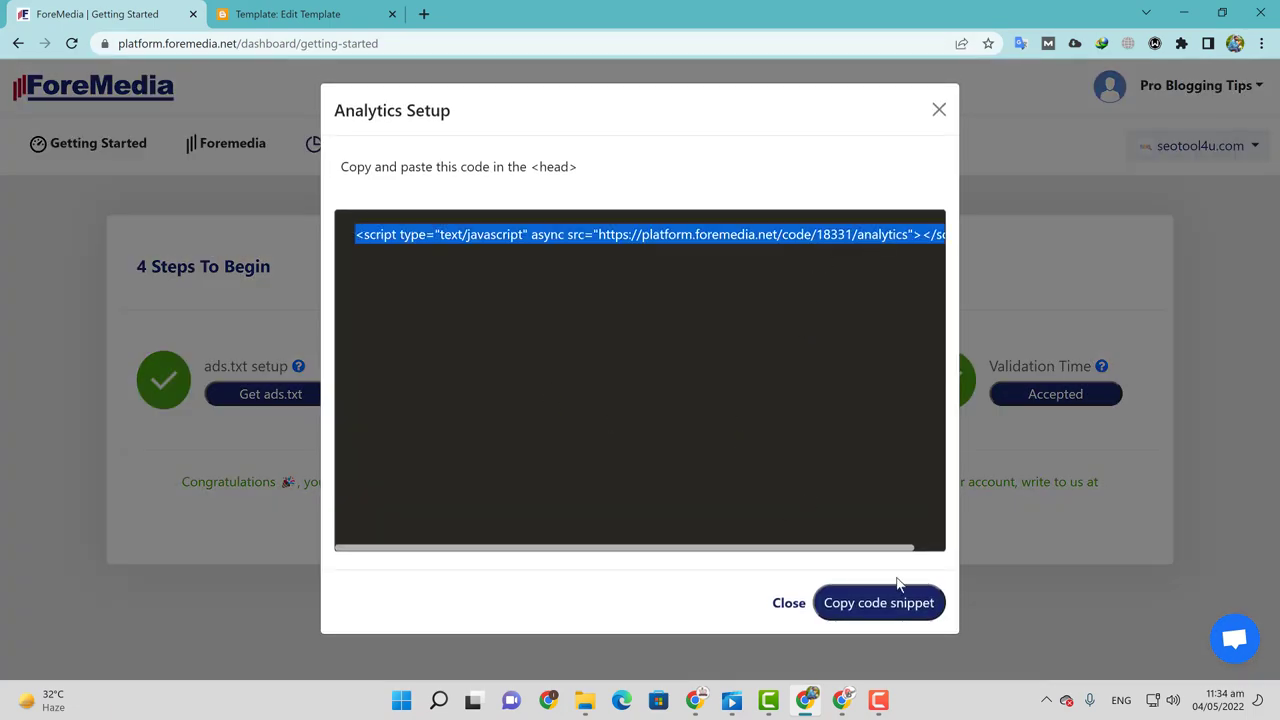
pyautogui.click(900, 603)
pyautogui.click(842, 700)
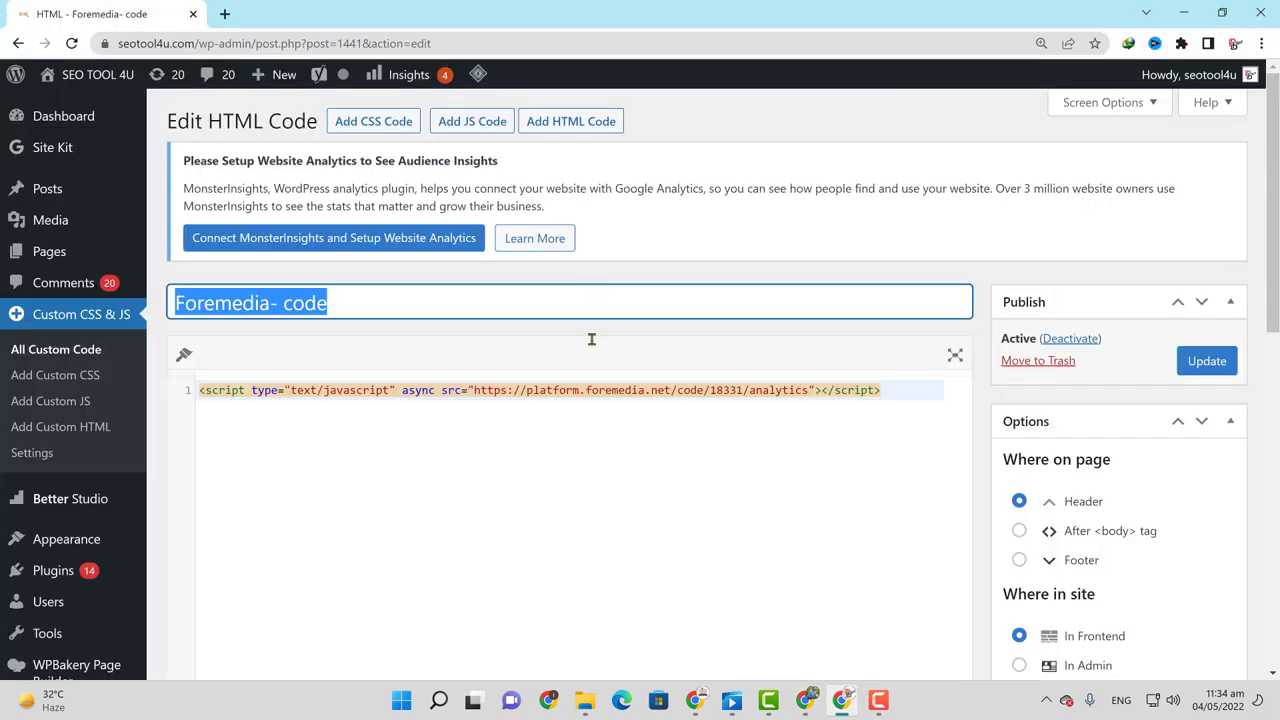
pyautogui.click(605, 393)
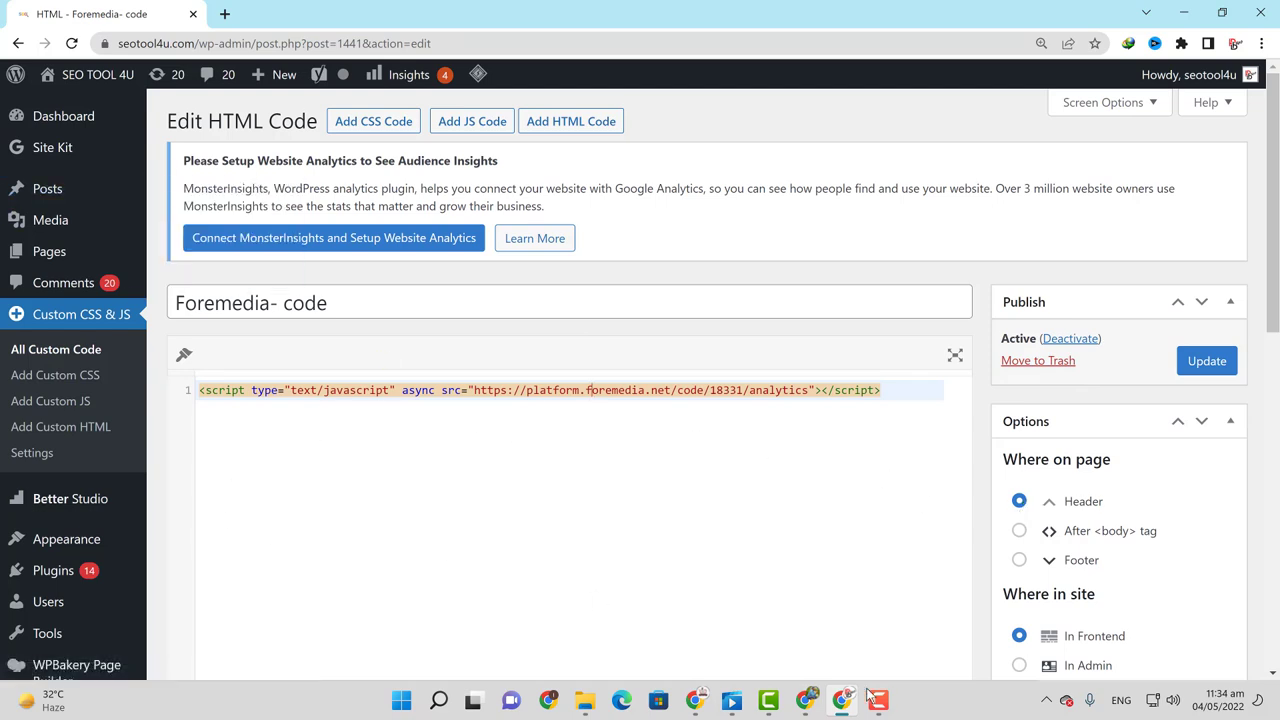
# Switch to ForeMedia, close the Analytics Setup dialog and open the ads.txt setup code
pyautogui.click(806, 699)
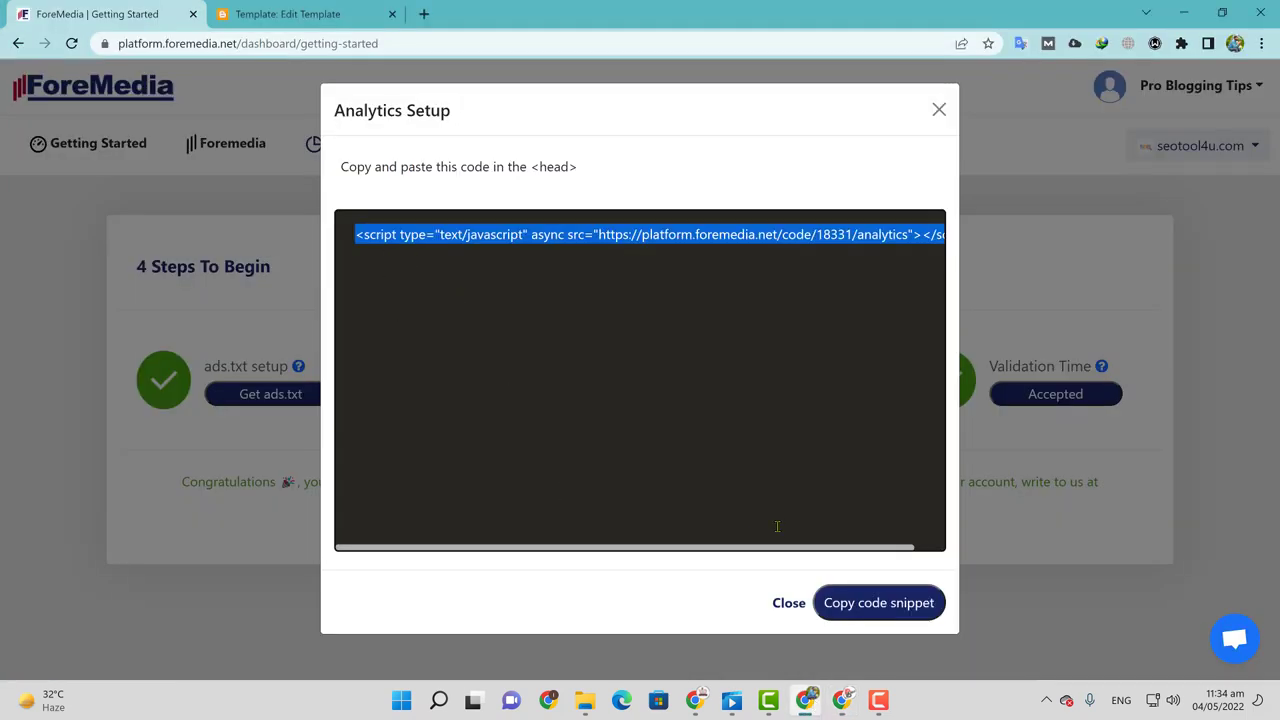
pyautogui.click(783, 603)
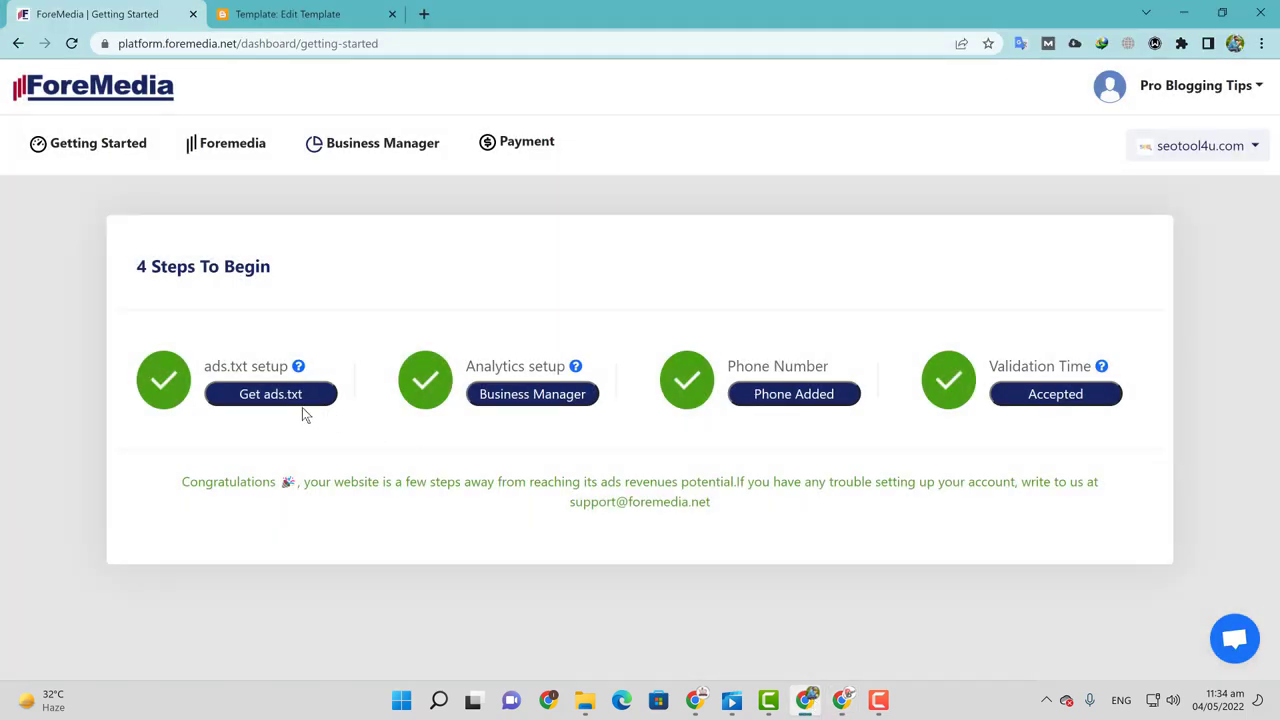
pyautogui.click(295, 404)
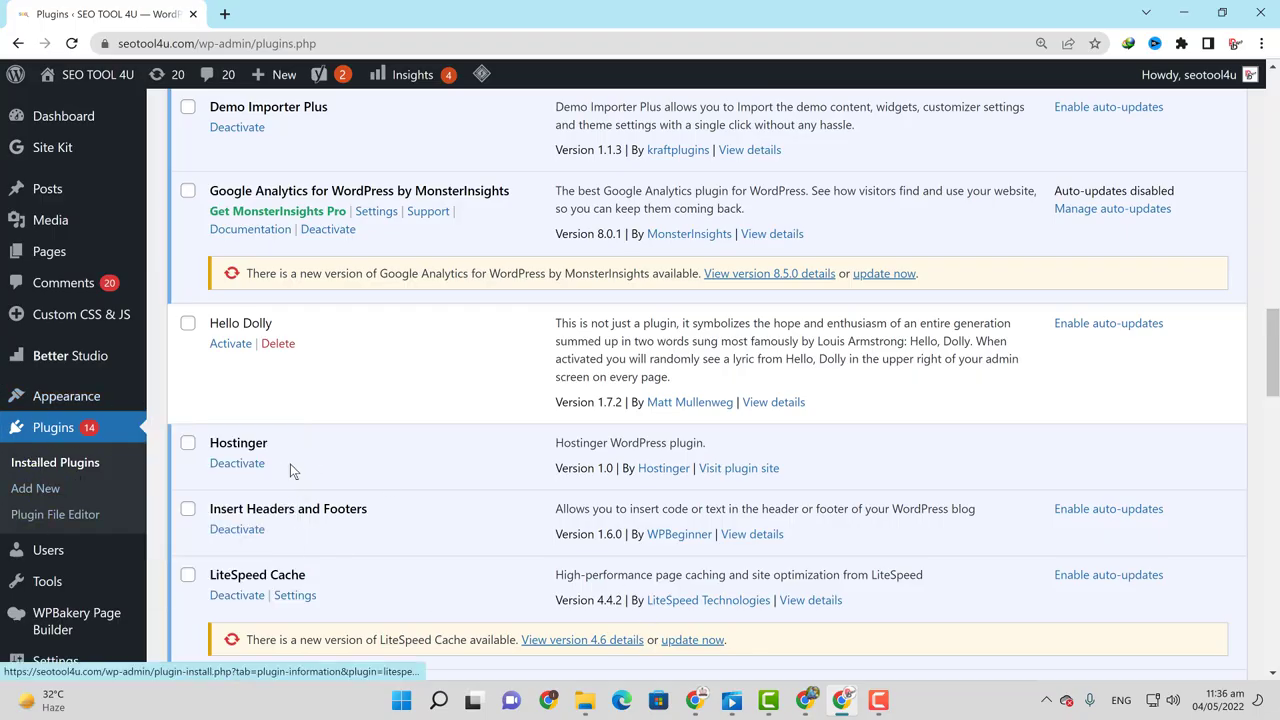
# Switch back to ForeMedia, open the Foremedia earnings dashboard and examine this month's earnings, pageviews and visitor figures
pyautogui.click(805, 700)
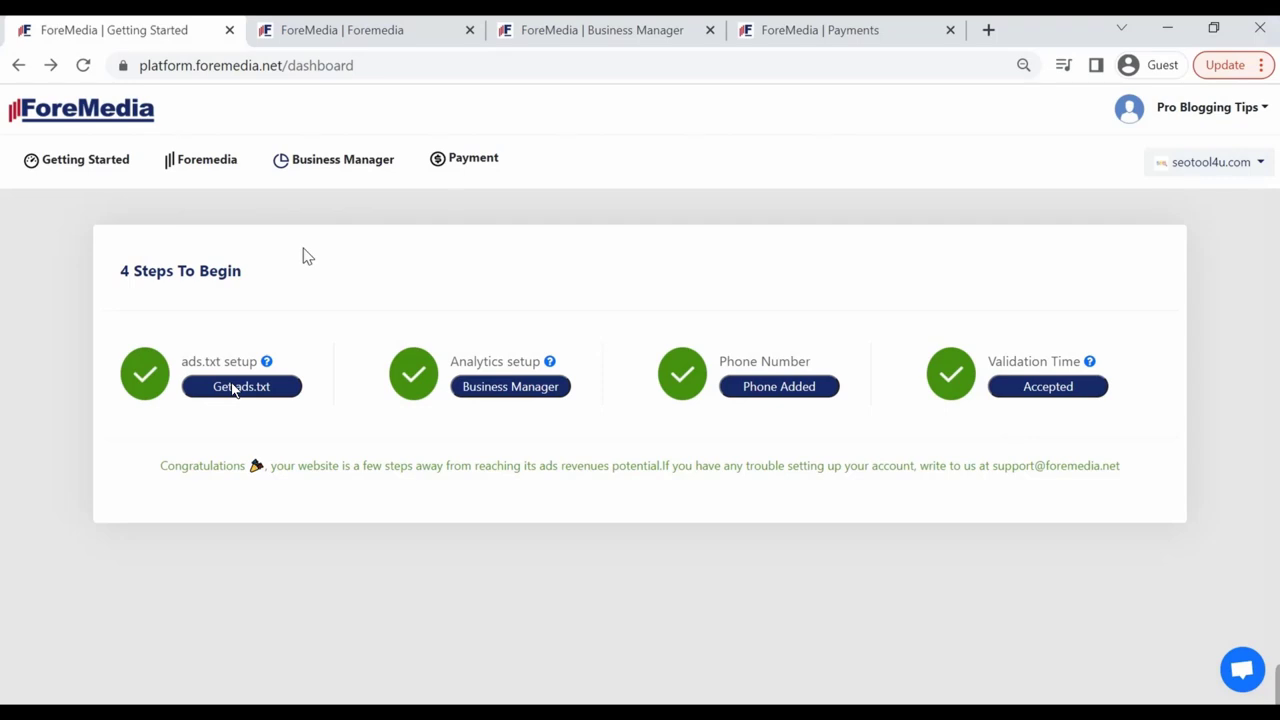
pyautogui.click(203, 163)
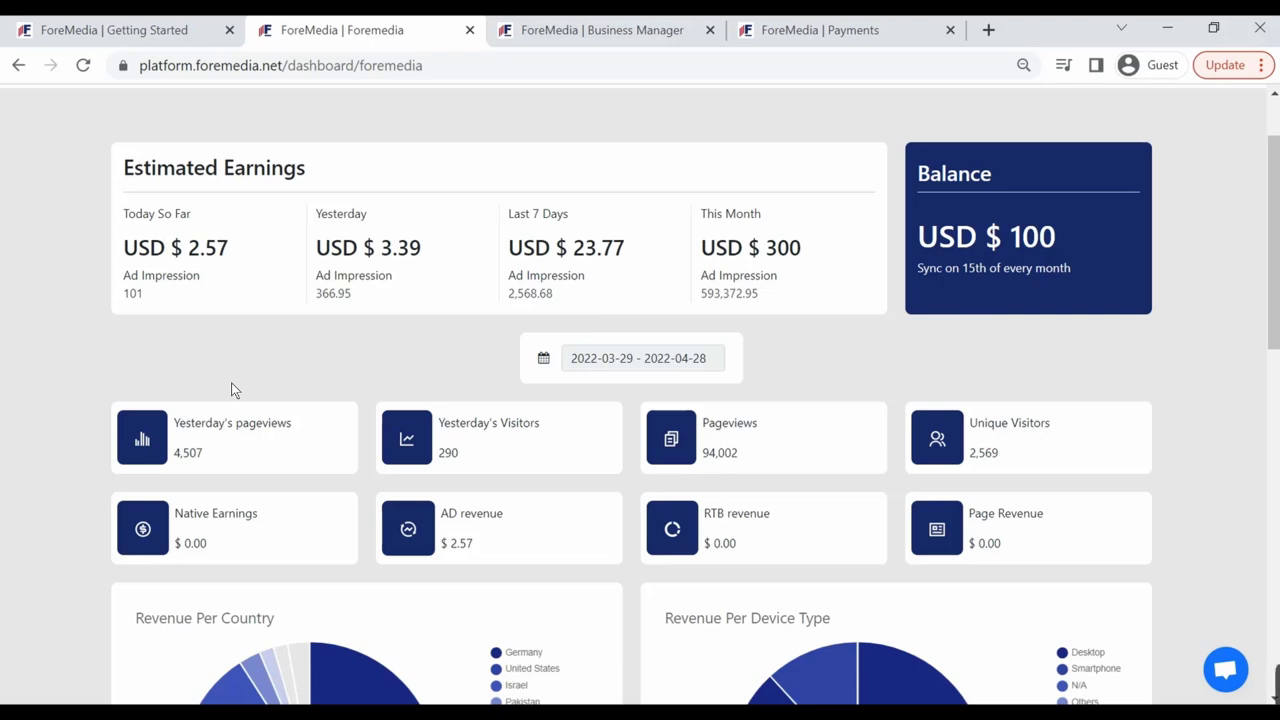
pyautogui.moveTo(900, 257); pyautogui.dragTo(768, 248)
pyautogui.click(768, 248)
pyautogui.doubleClick(188, 452)
pyautogui.click(222, 462)
pyautogui.doubleClick(448, 452)
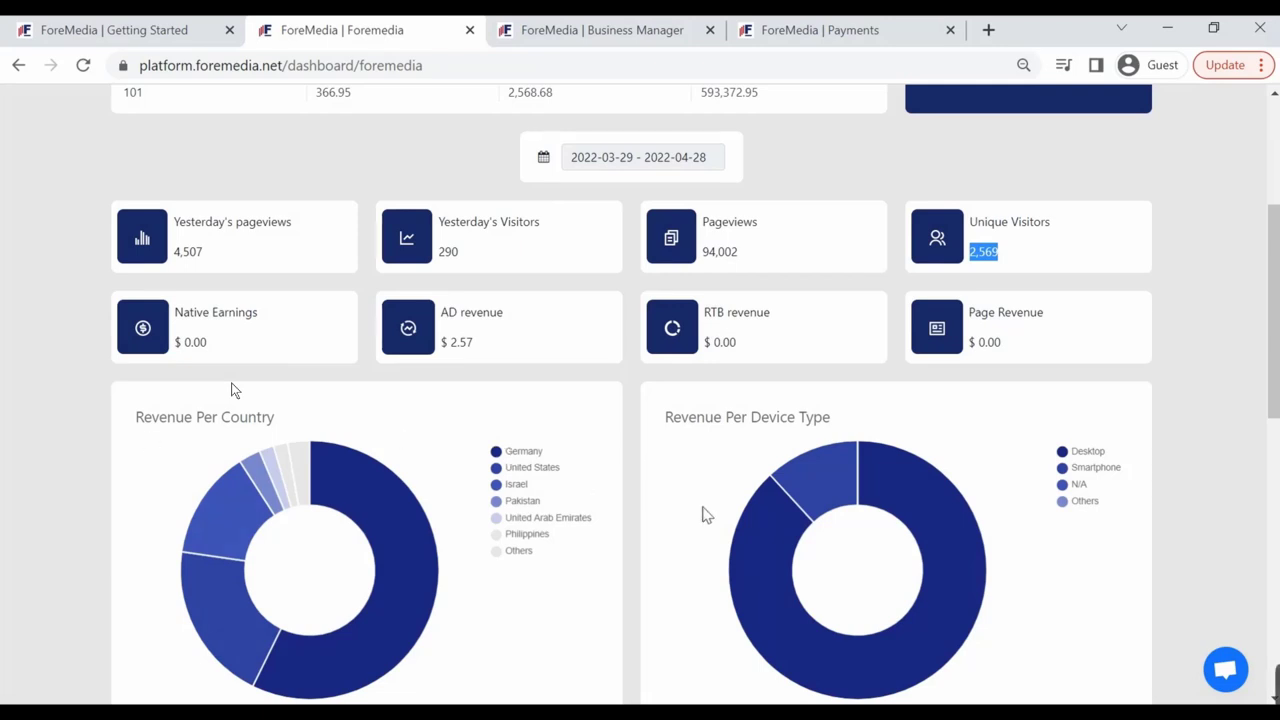
# Examine the dashboard's revenue charts by country and device, the visitor map and the browser usage chart
pyautogui.scroll(-5, 650, 515)
pyautogui.scroll(-3, 420, 420)
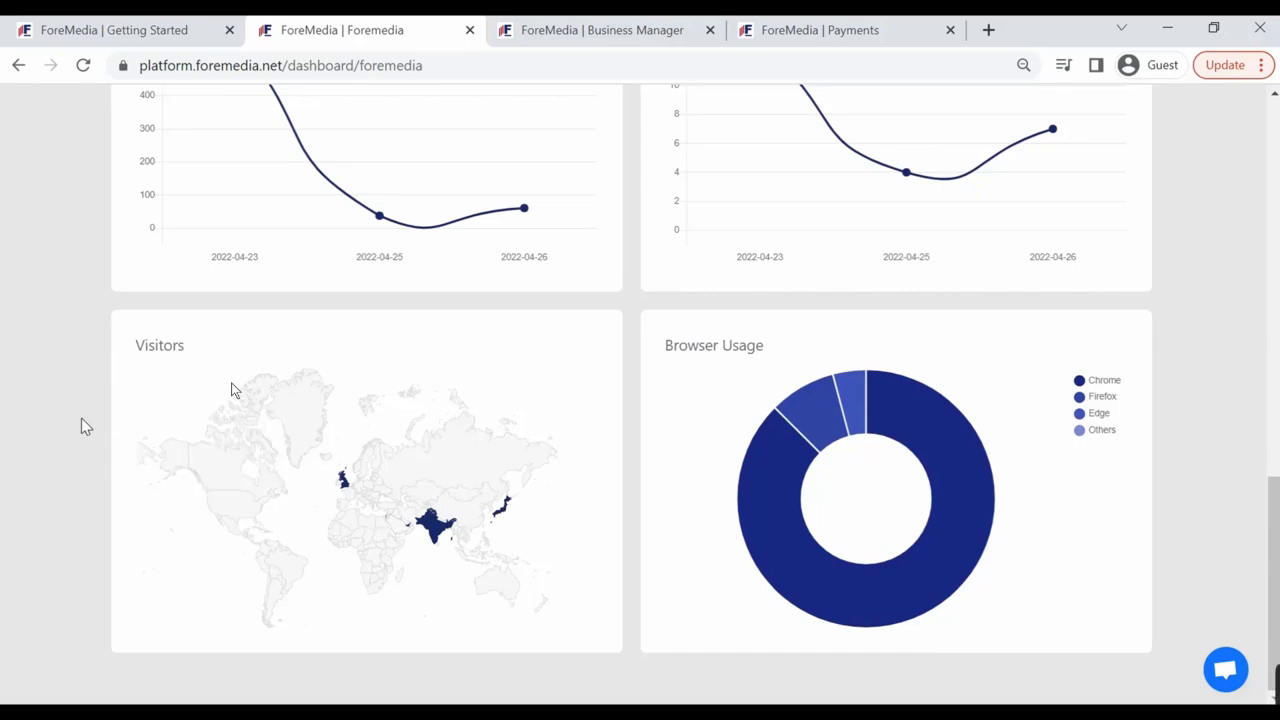
pyautogui.press('Home')
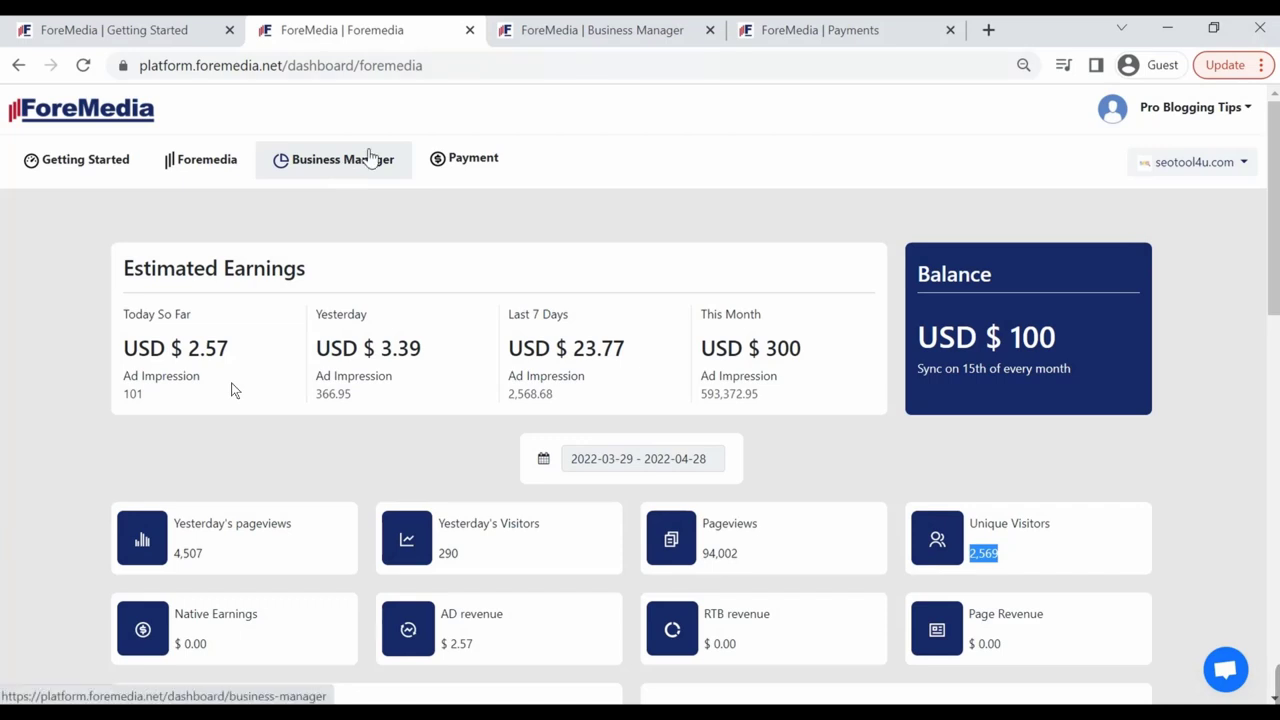
# Open Business Manager, review the banner codes and Banner Map, and open Additional Settings
pyautogui.click(370, 158)
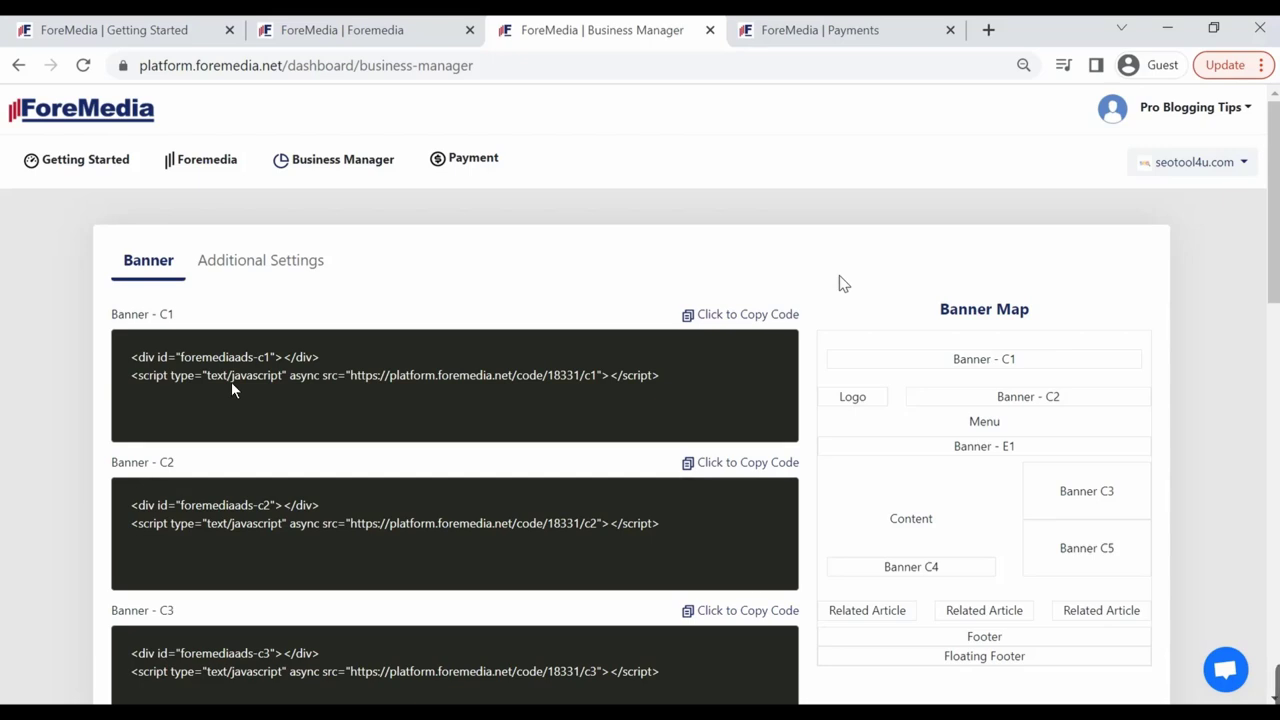
pyautogui.scroll(-1, 880, 362)
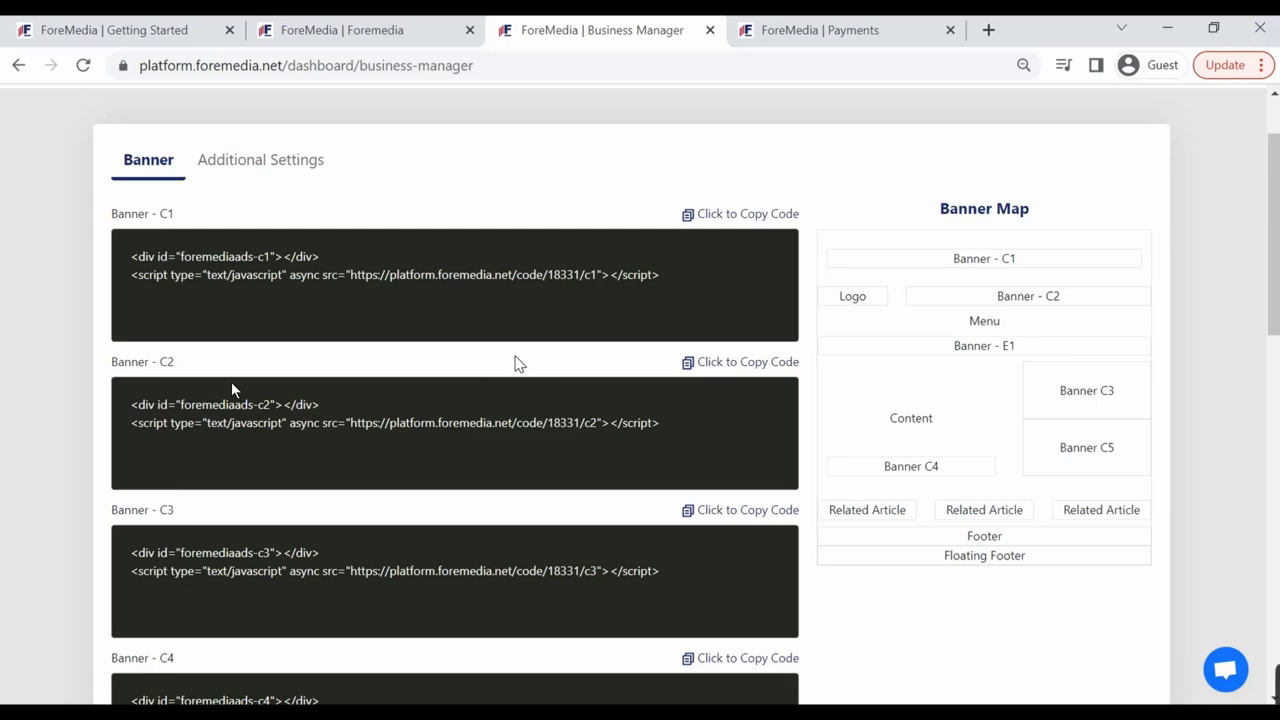
pyautogui.click(283, 172)
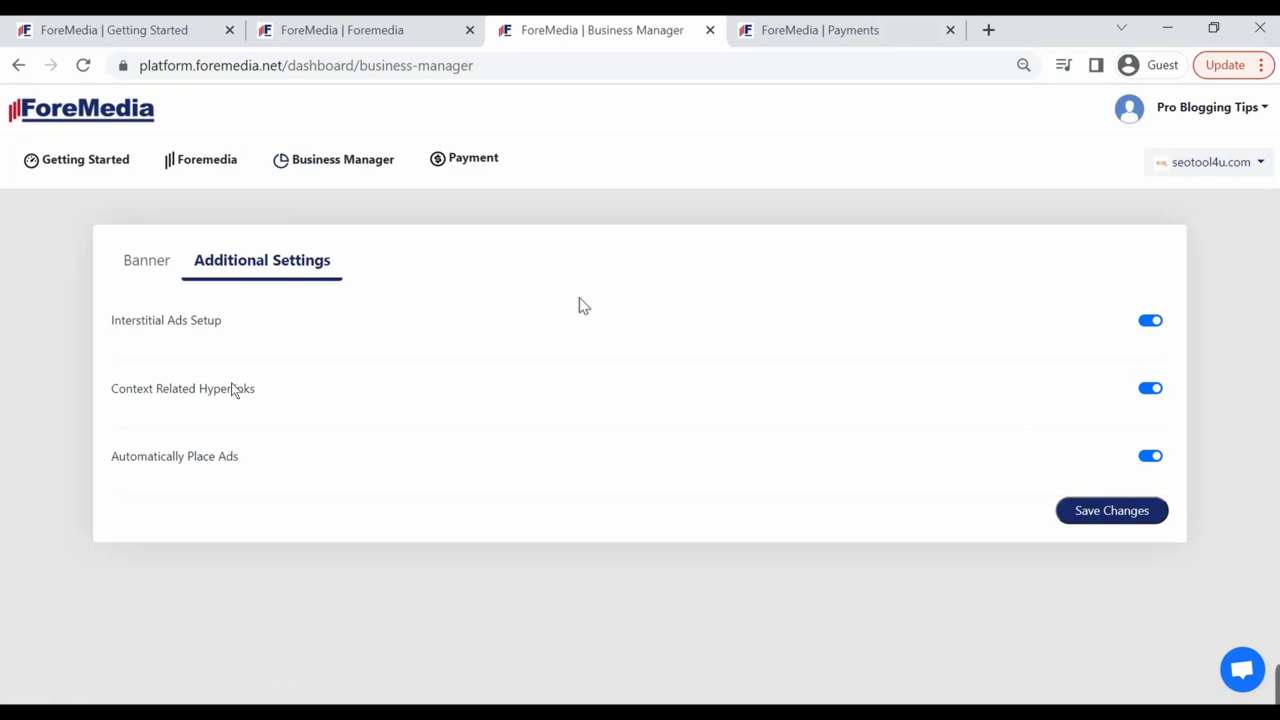
# Turn Interstitial Ads Setup off and back on, and return to the banner codes
pyautogui.click(1145, 325)
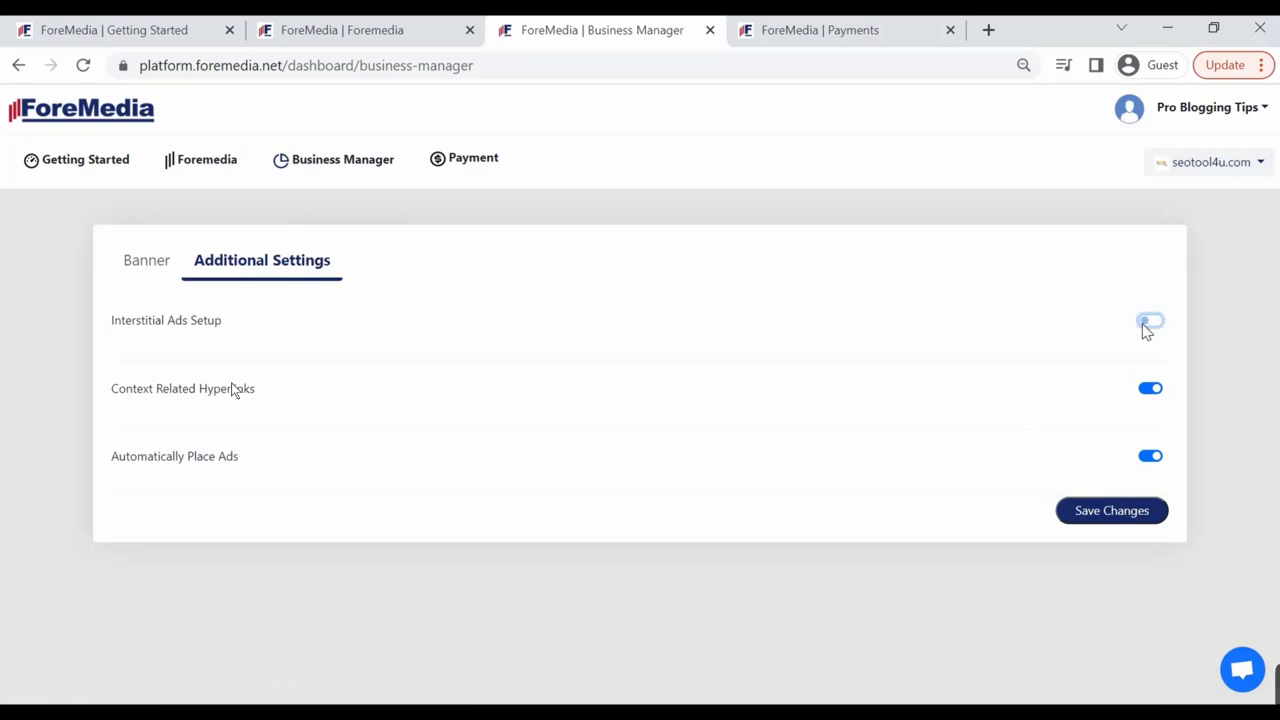
pyautogui.click(1147, 324)
pyautogui.click(150, 268)
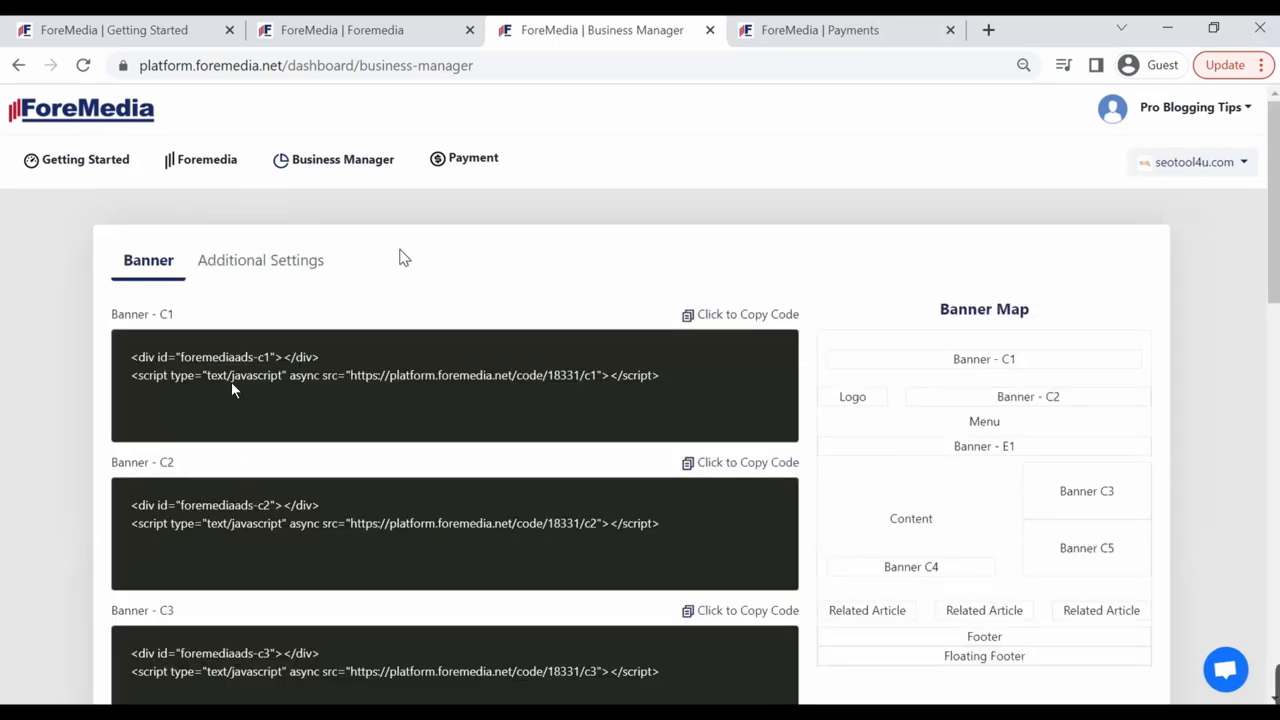
# Open the Add Payment form on the Payment page and compare the Bank Transfer and PayPal methods
pyautogui.click(470, 168)
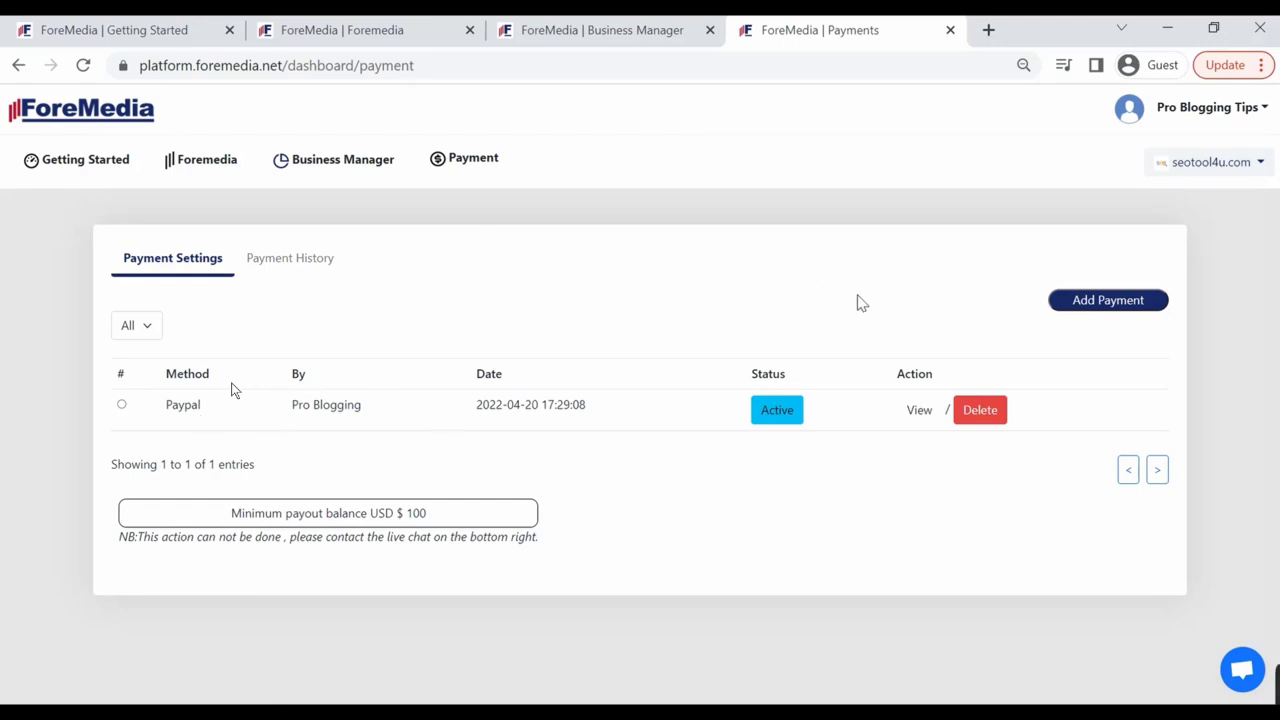
pyautogui.click(1100, 305)
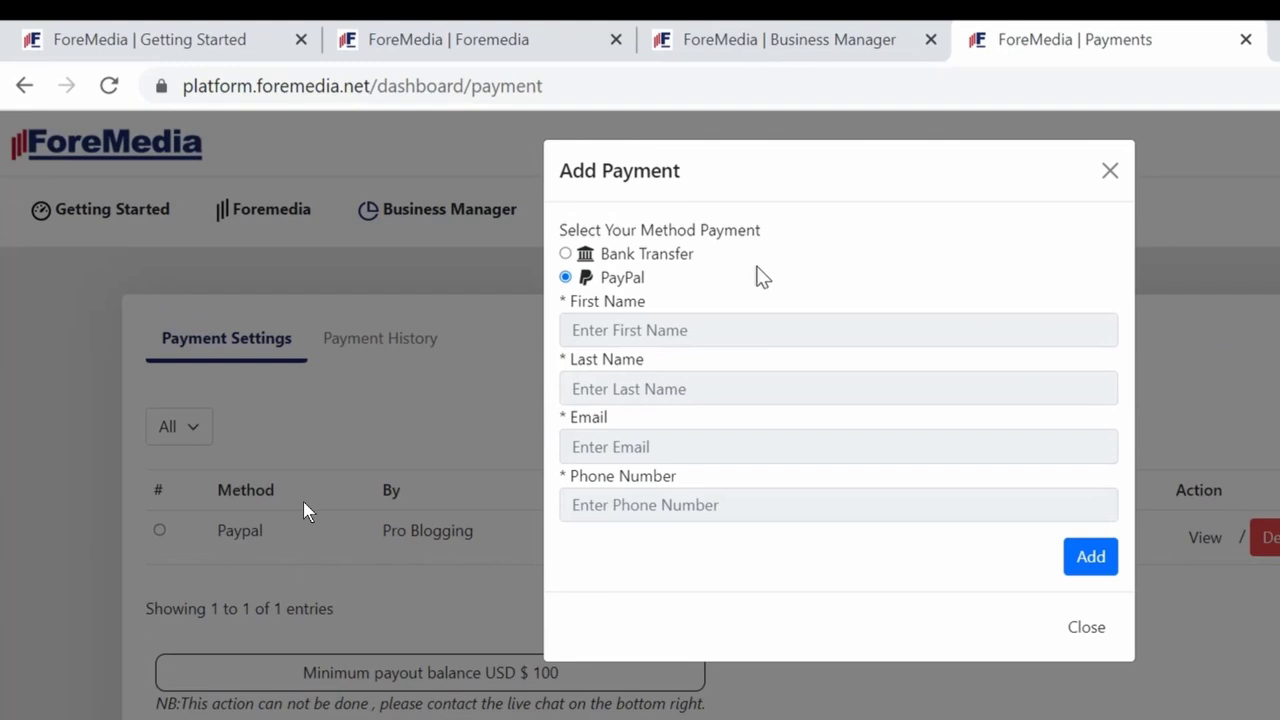
pyautogui.click(630, 256)
pyautogui.click(608, 280)
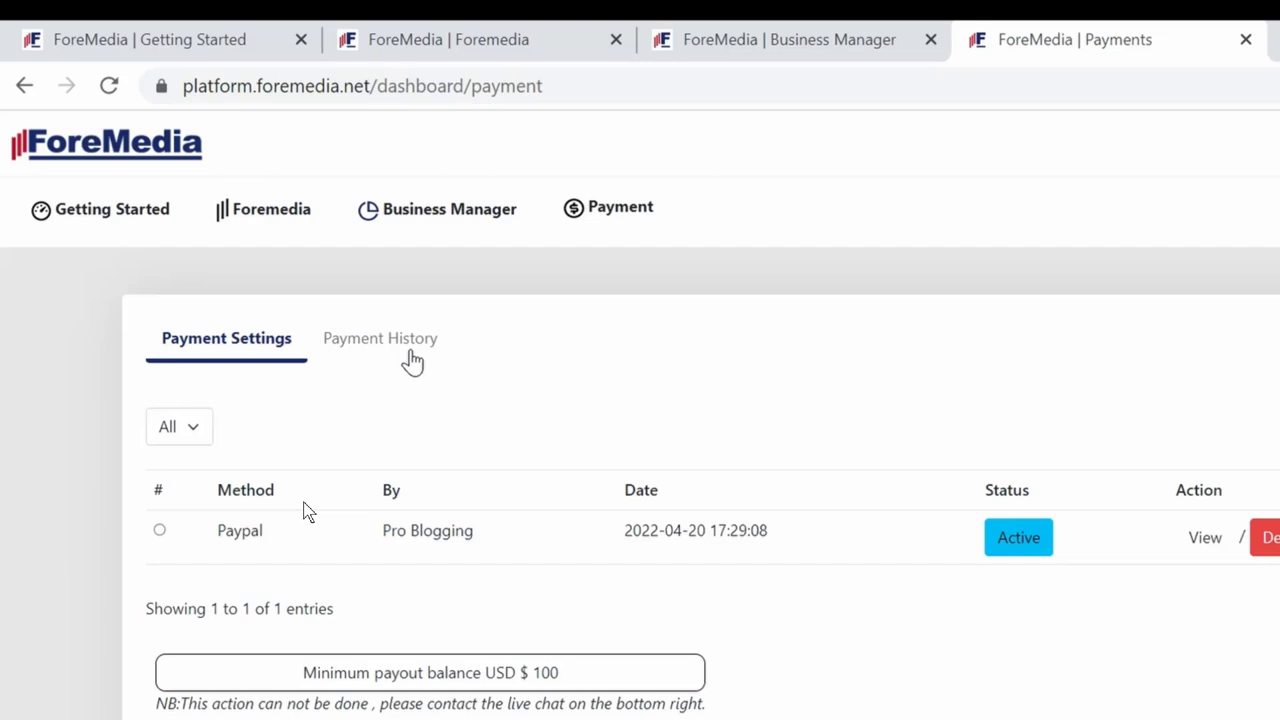
# Open Payment History and examine the earnings by month, payment settings and the issued payment record
pyautogui.click(413, 362)
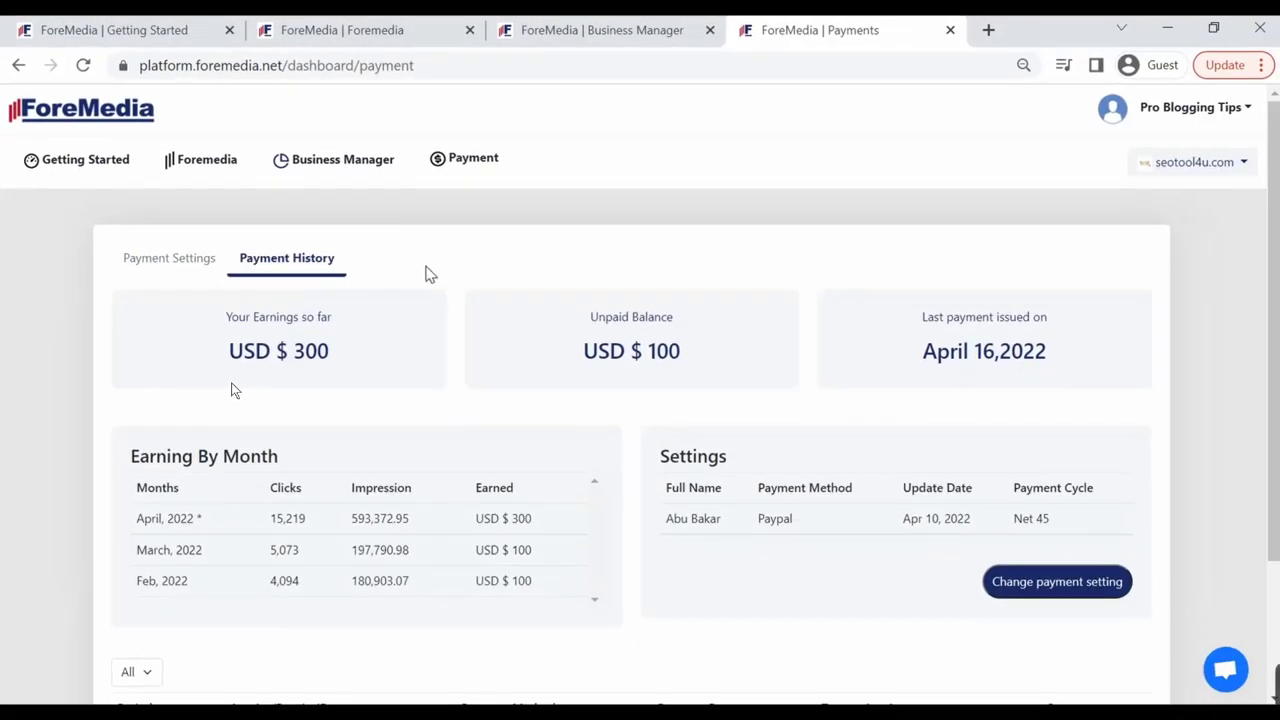
pyautogui.scroll(-1, 500, 270)
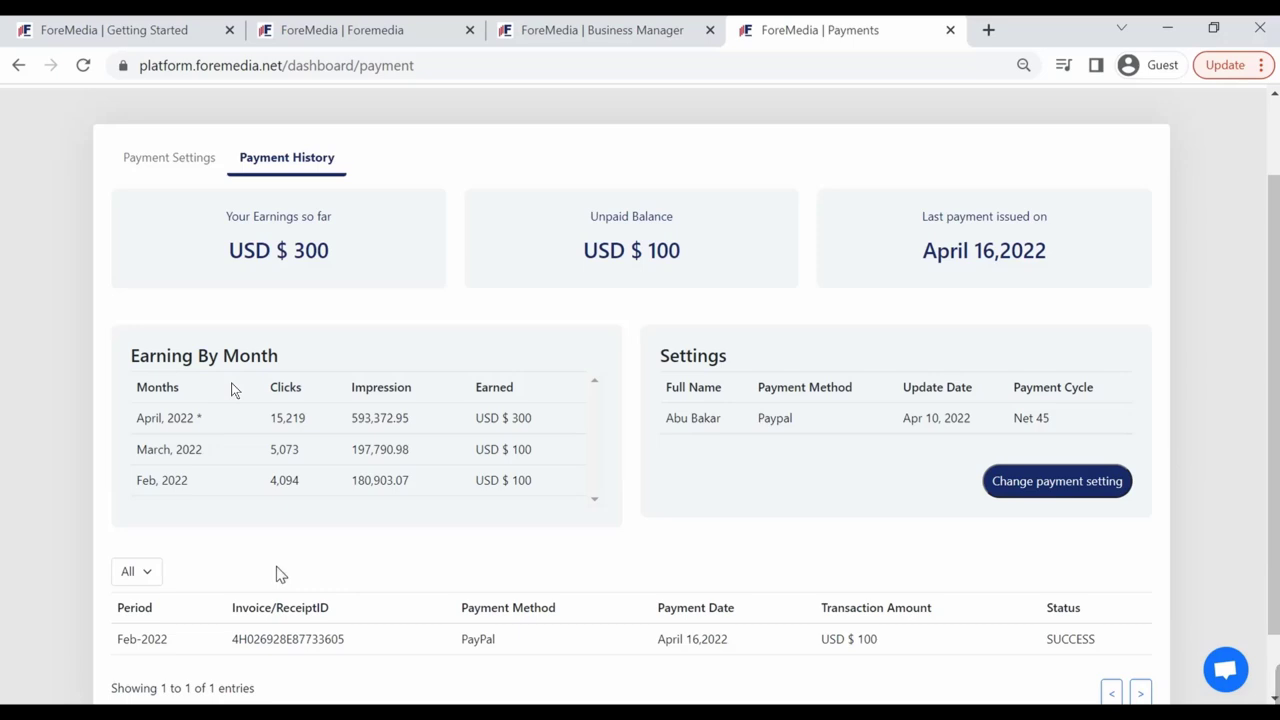
pyautogui.scroll(-2, 280, 574)
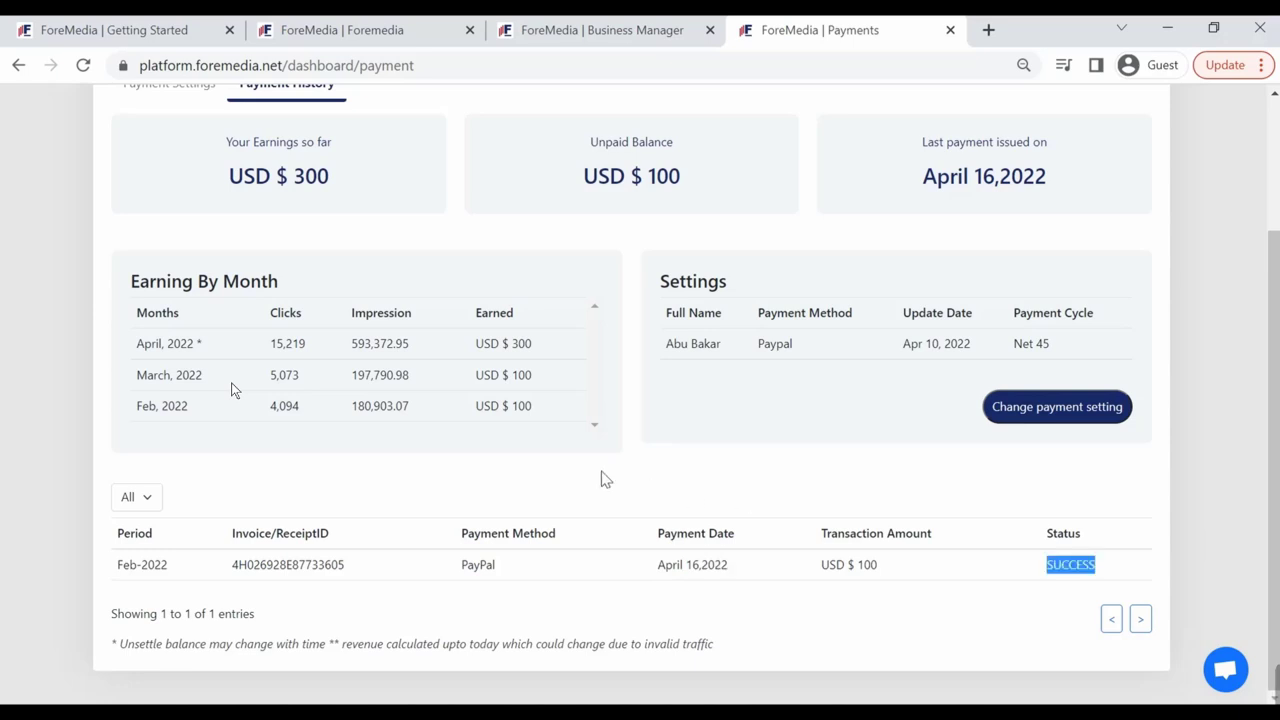
pyautogui.scroll(1, 231, 390)
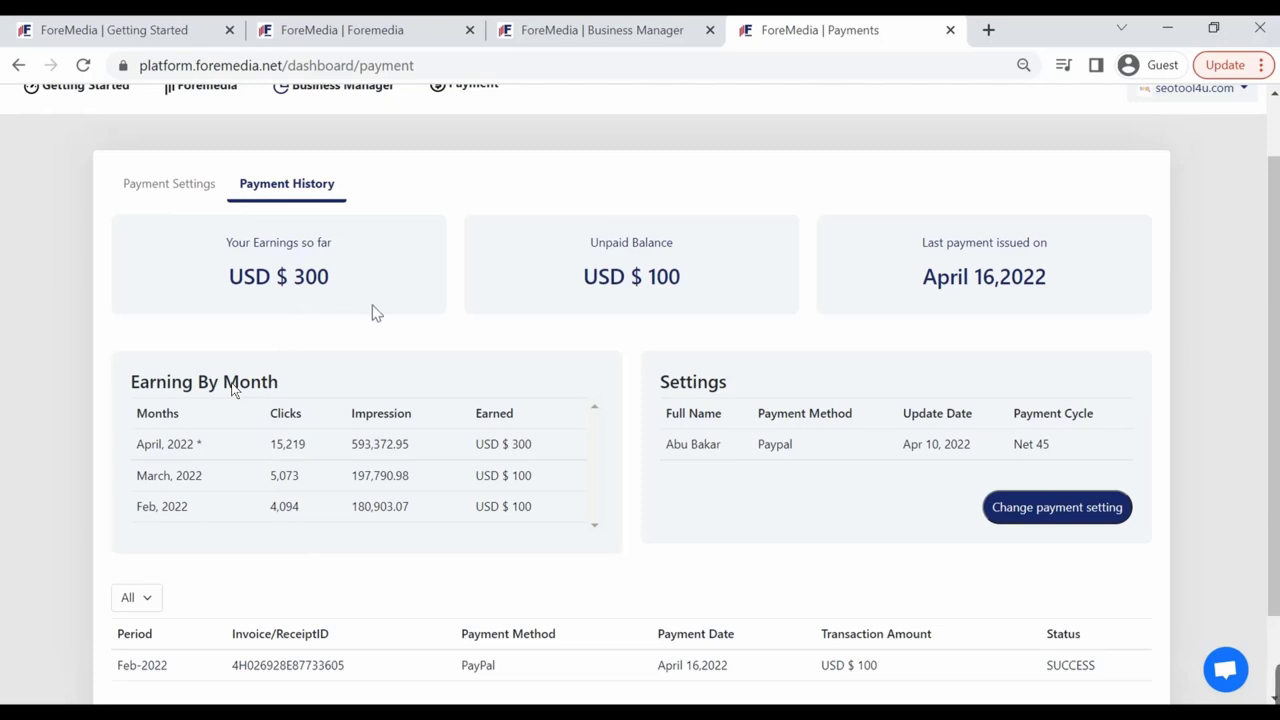
pyautogui.scroll(1, 371, 309)
# Compare this month's estimated earnings on the Foremedia dashboard with the totals and records in Payment History
pyautogui.click(375, 40)
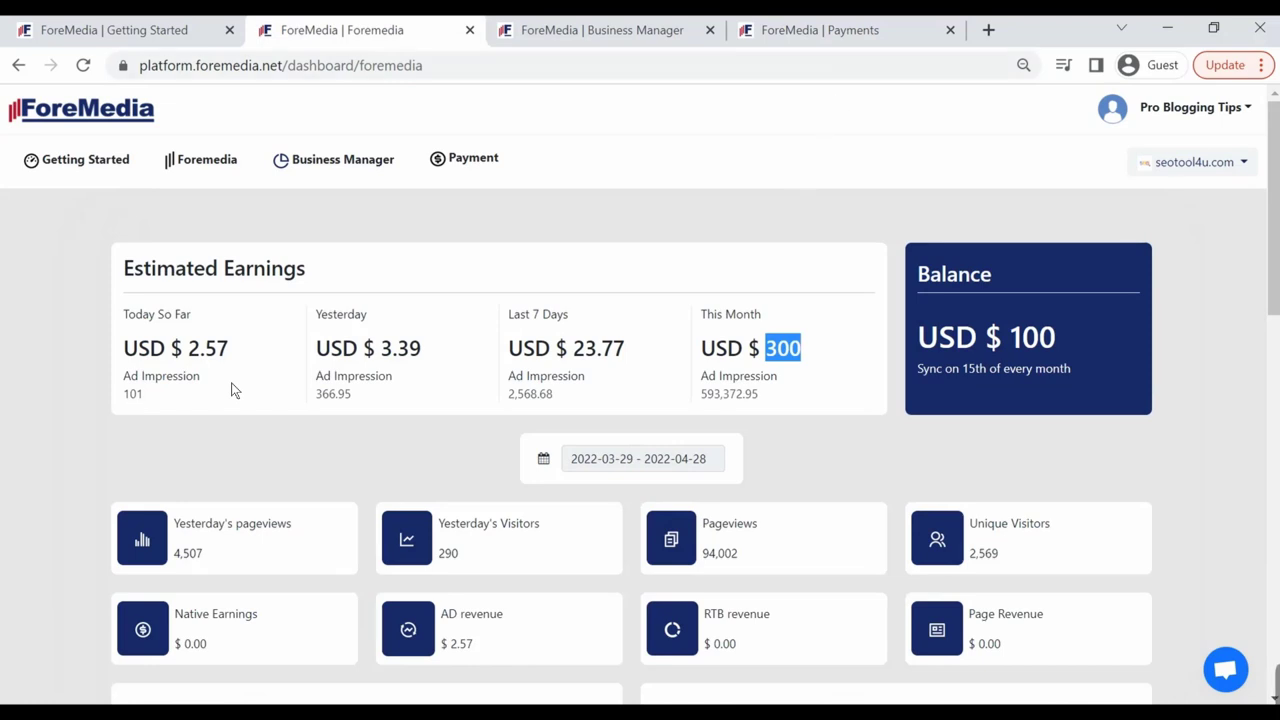
pyautogui.click(852, 36)
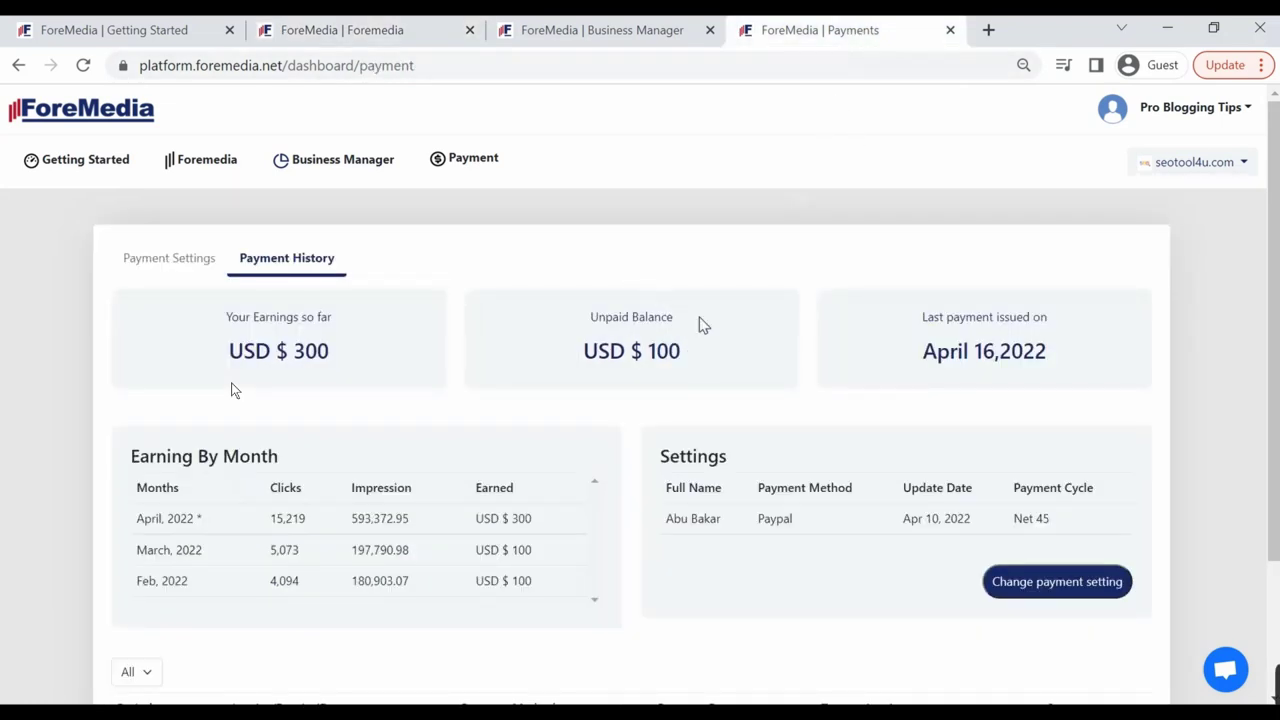
pyautogui.scroll(-1, 690, 320)
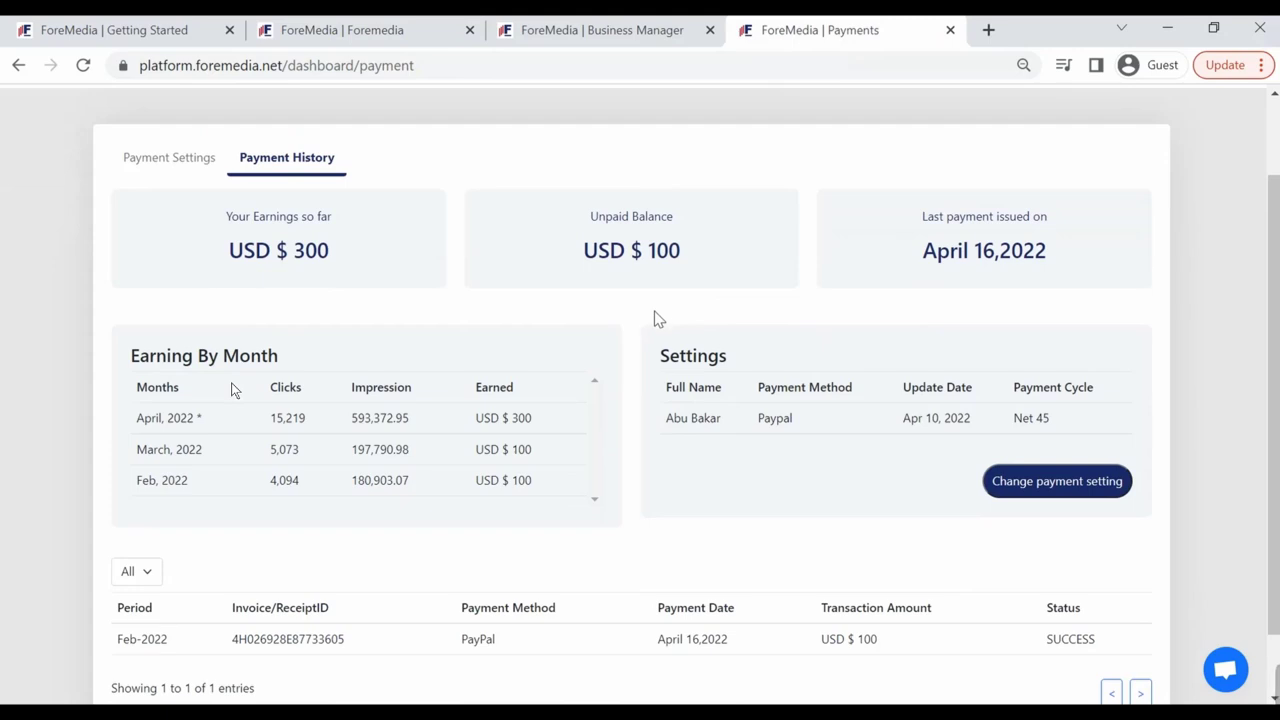